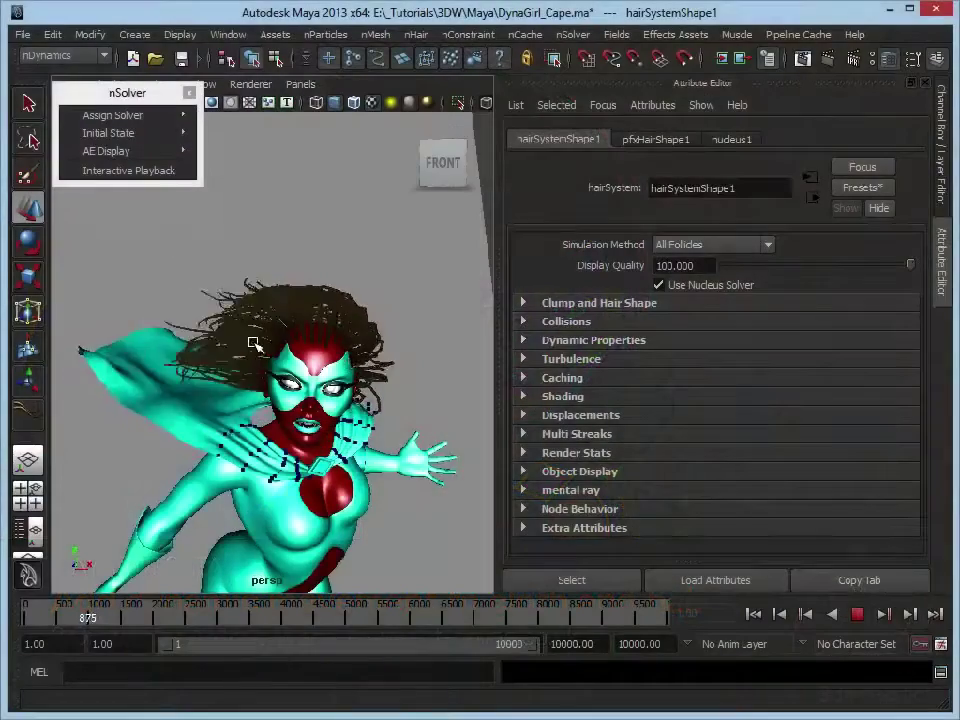
# - Orbit and frame the view around the character's head and upper body
pyautogui.keyDown('alt'); pyautogui.moveTo(275, 300); pyautogui.dragTo(330, 400); pyautogui.keyUp('alt')
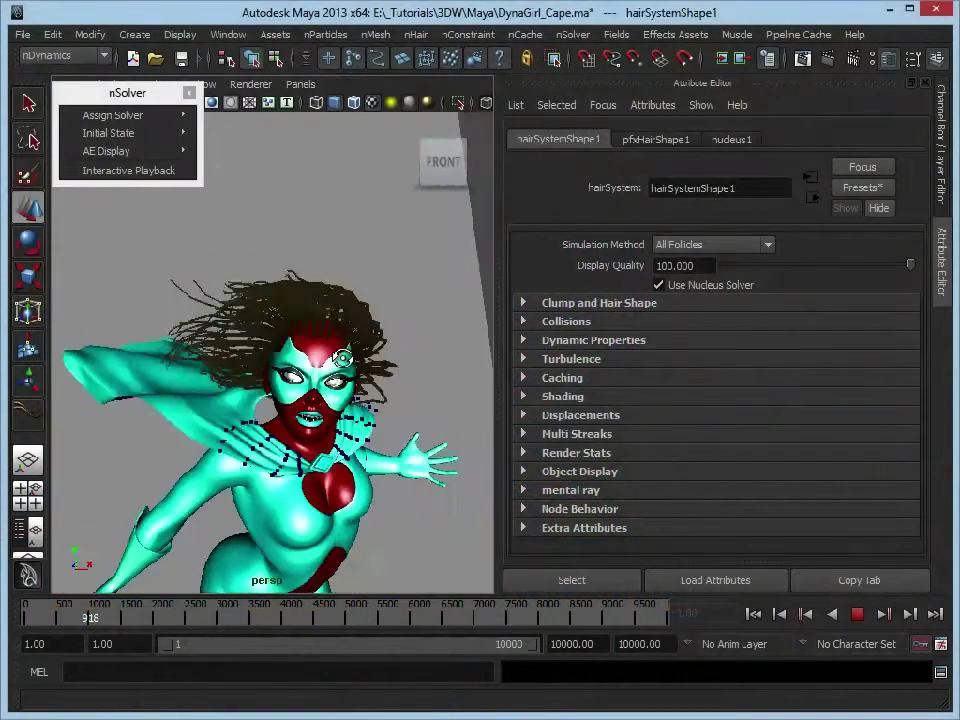
pyautogui.keyDown('alt'); pyautogui.moveTo(330, 400); pyautogui.dragTo(326, 364, button='right'); pyautogui.keyUp('alt')
pyautogui.keyDown('alt'); pyautogui.moveTo(326, 364); pyautogui.dragTo(358, 362); pyautogui.keyUp('alt')
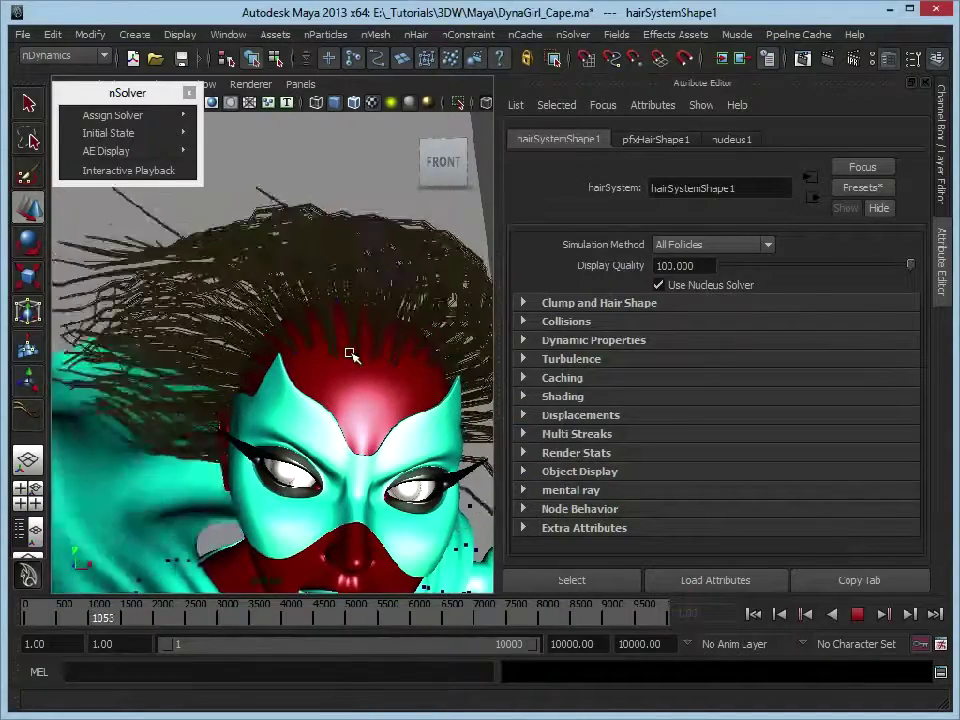
pyautogui.keyDown('alt'); pyautogui.moveTo(350, 355); pyautogui.dragTo(294, 358); pyautogui.keyUp('alt')
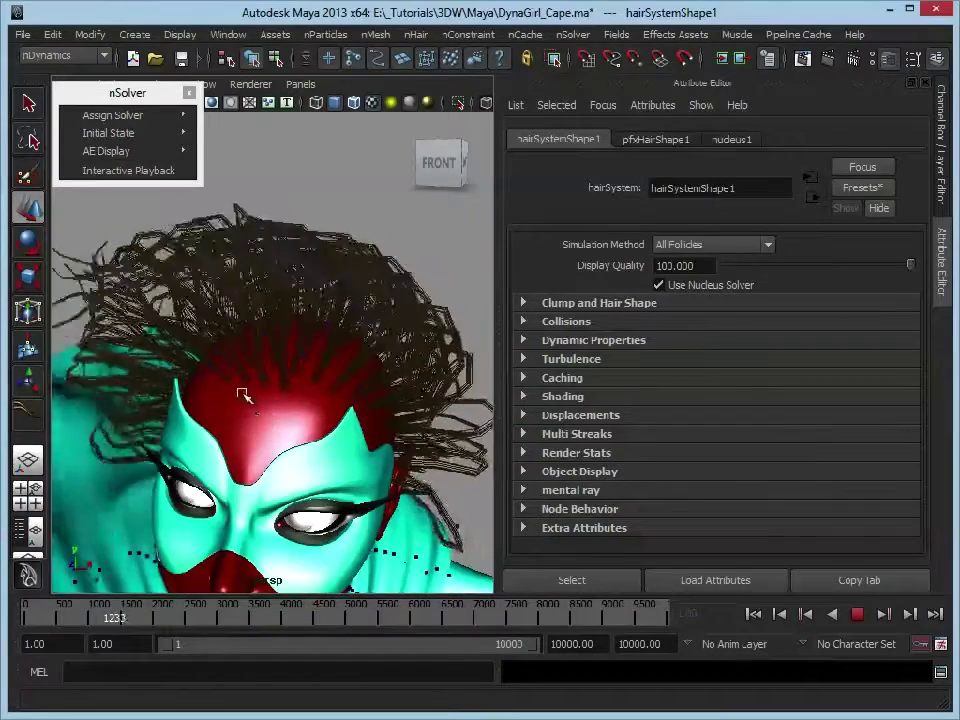
pyautogui.keyDown('alt'); pyautogui.moveTo(335, 410); pyautogui.dragTo(190, 260, button='right'); pyautogui.keyUp('alt')
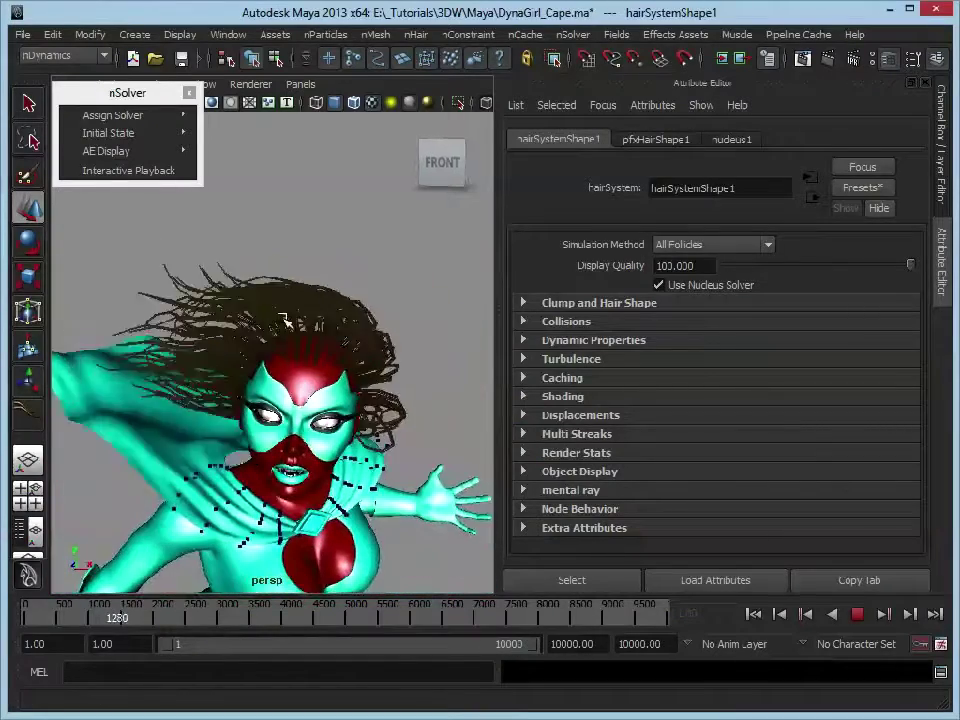
pyautogui.keyDown('alt'); pyautogui.moveTo(376, 411); pyautogui.dragTo(313, 330); pyautogui.keyUp('alt')
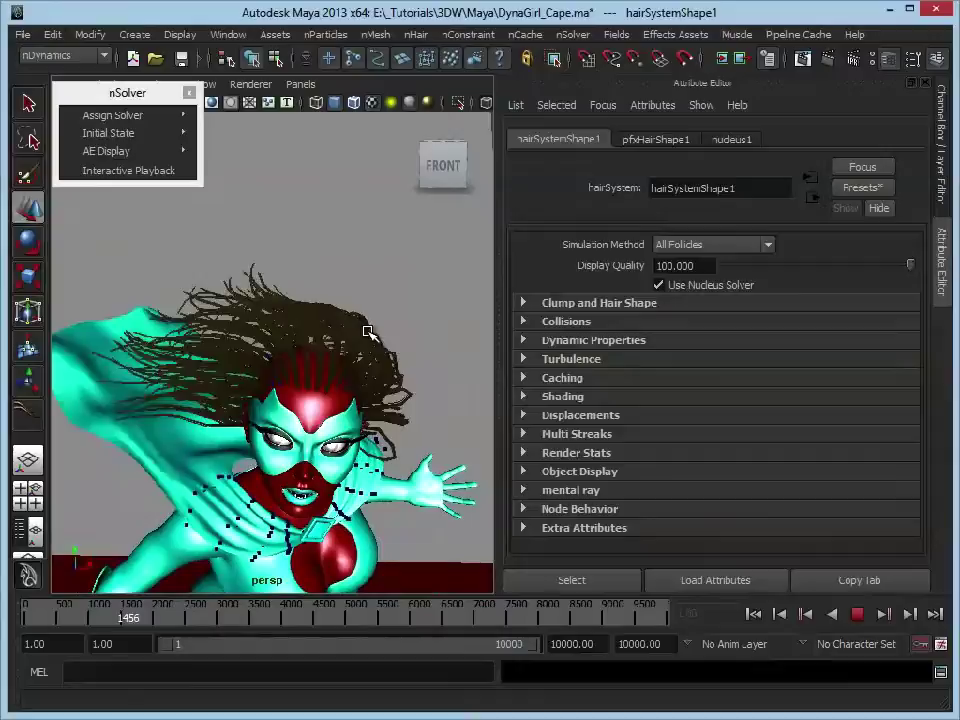
# - Expand Clump and Hair Shape, raise Sub Segments to 6, then return it to 0
pyautogui.click(523, 304)
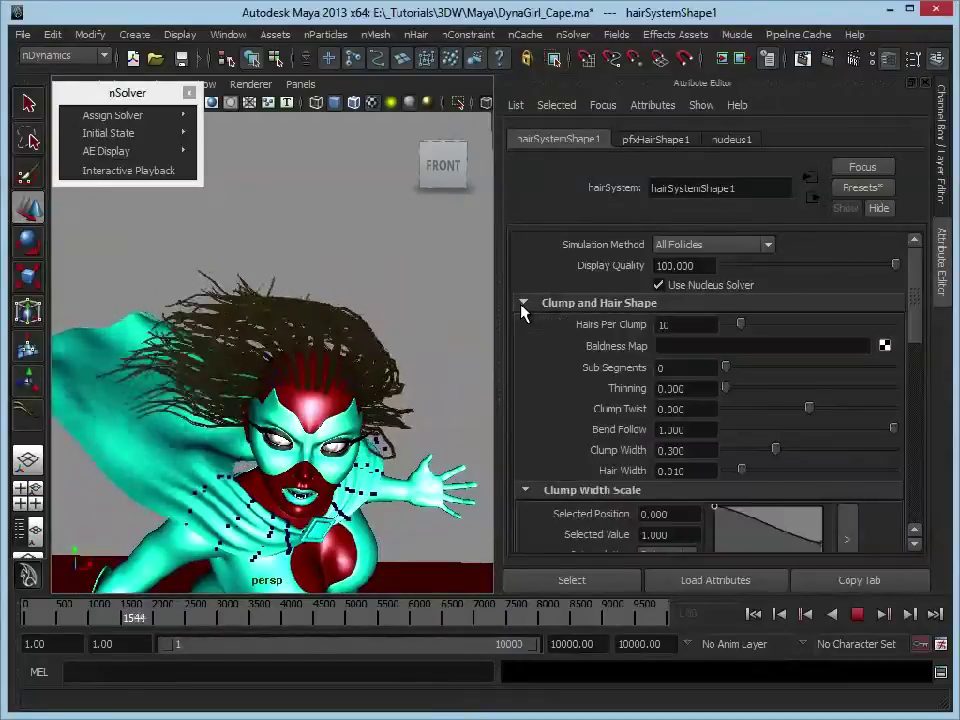
pyautogui.scroll(-2, 560, 358)
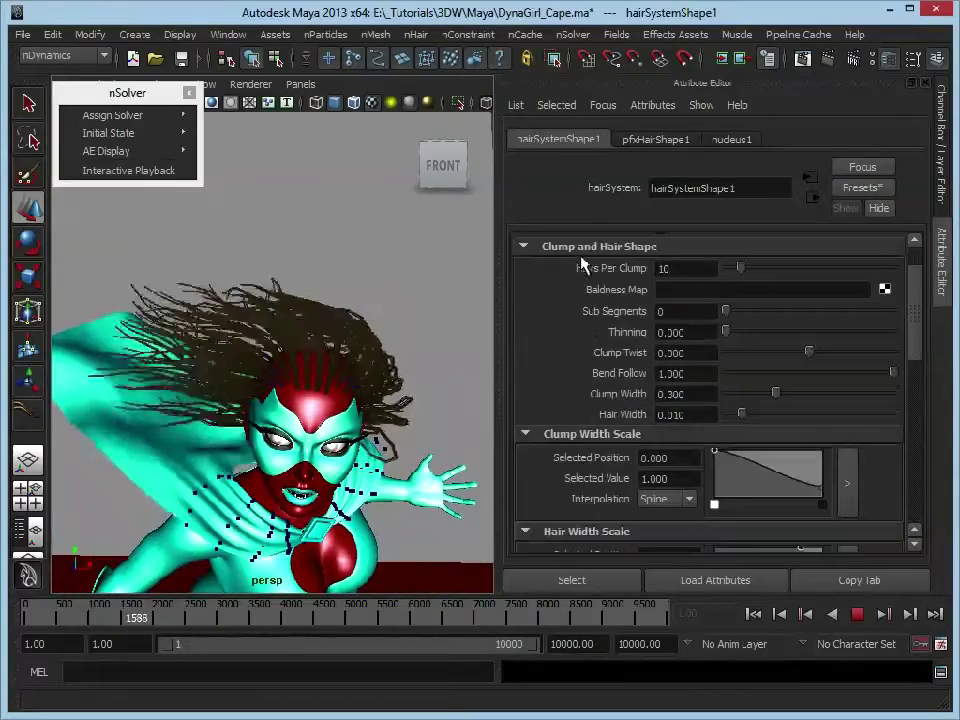
pyautogui.keyDown('alt'); pyautogui.moveTo(372, 325); pyautogui.dragTo(383, 364, button='right'); pyautogui.keyUp('alt')
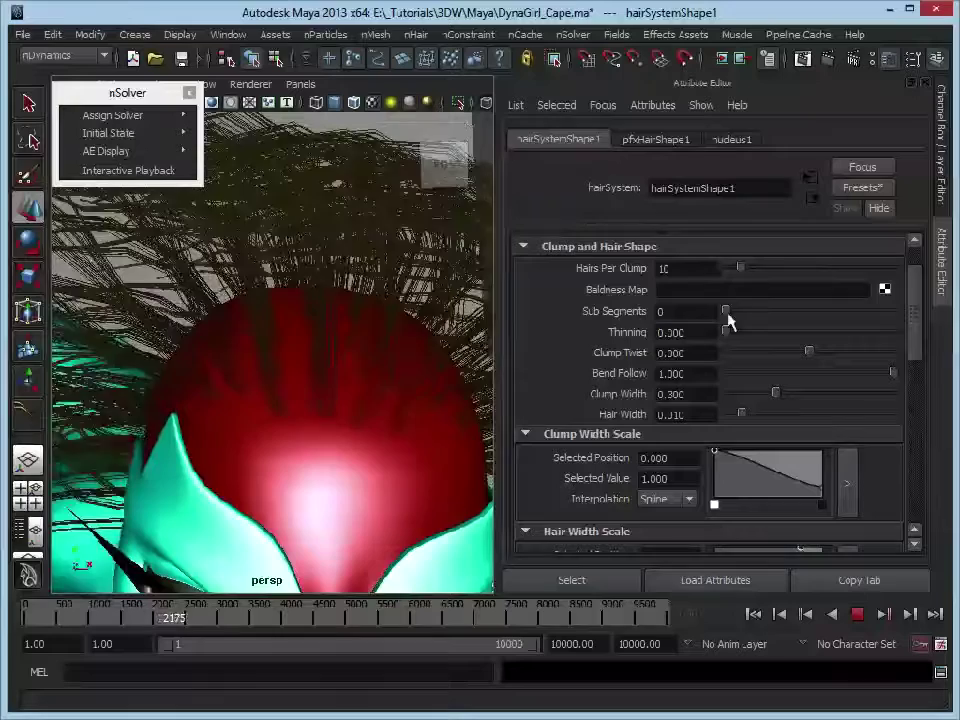
pyautogui.moveTo(755, 316); pyautogui.dragTo(829, 313)
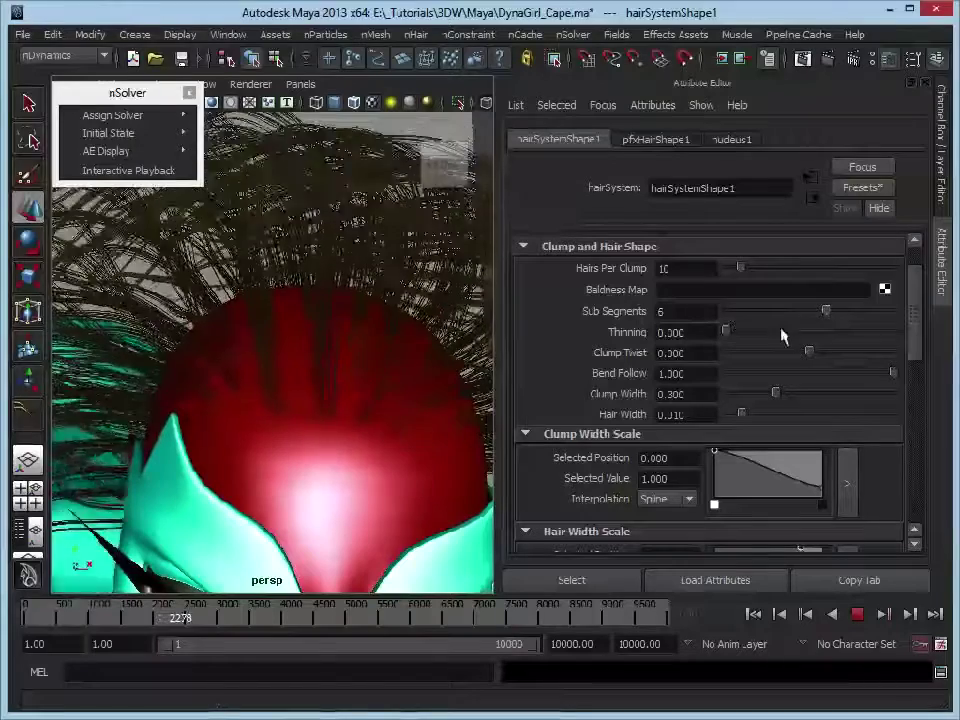
pyautogui.moveTo(806, 320); pyautogui.dragTo(722, 312)
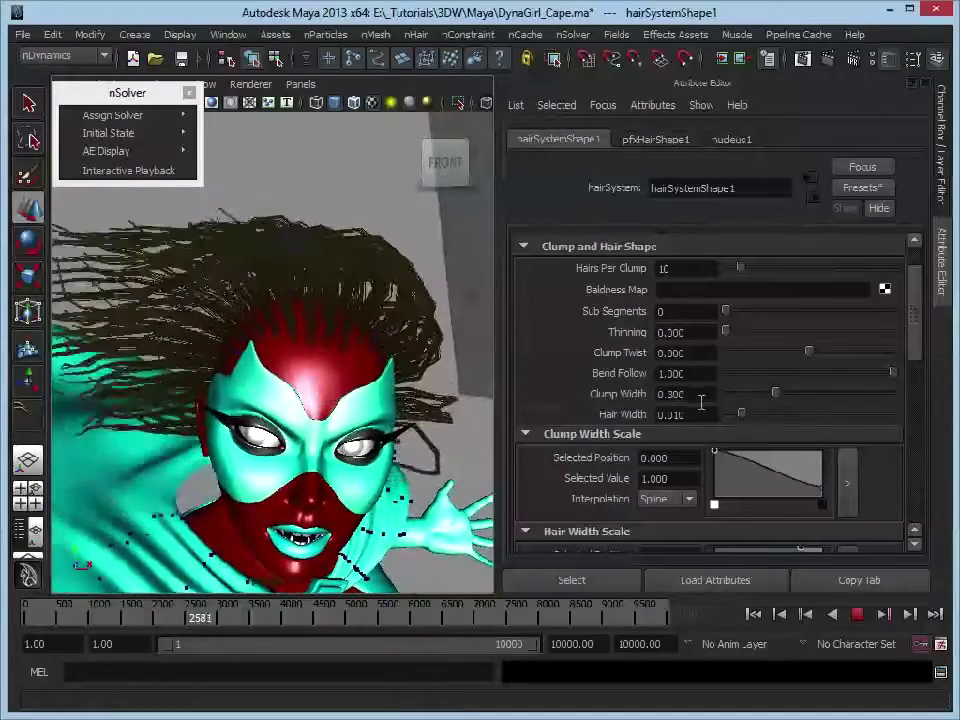
# - Raise Clump Width from 0.300 to 1.5 and orbit to inspect the wider clumps
pyautogui.moveTo(776, 398); pyautogui.dragTo(925, 411)
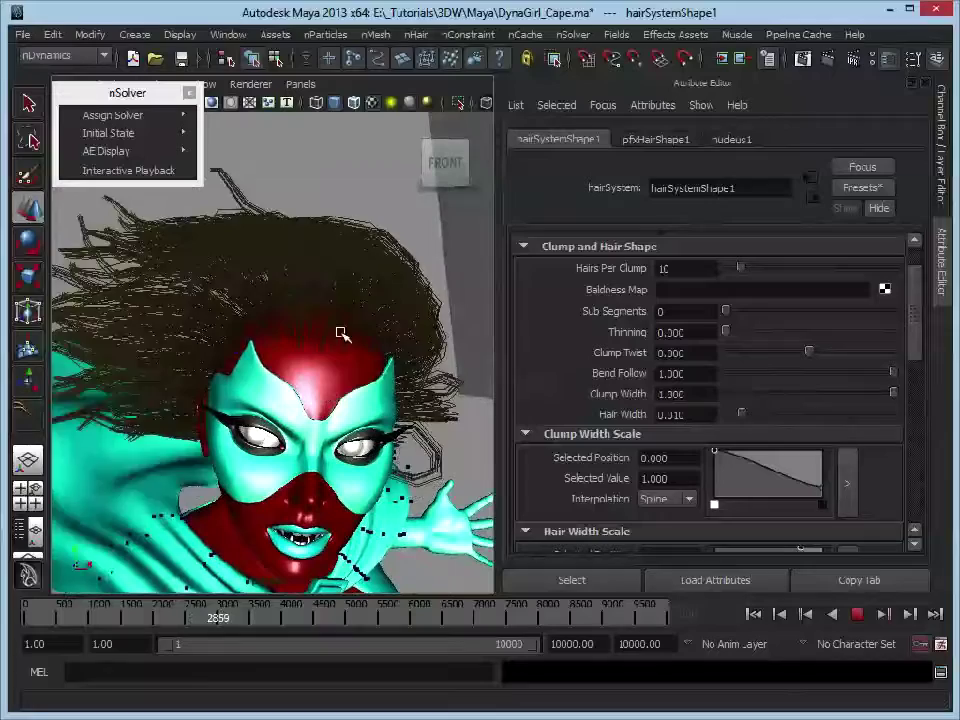
pyautogui.doubleClick(700, 393)
pyautogui.write('1.5')
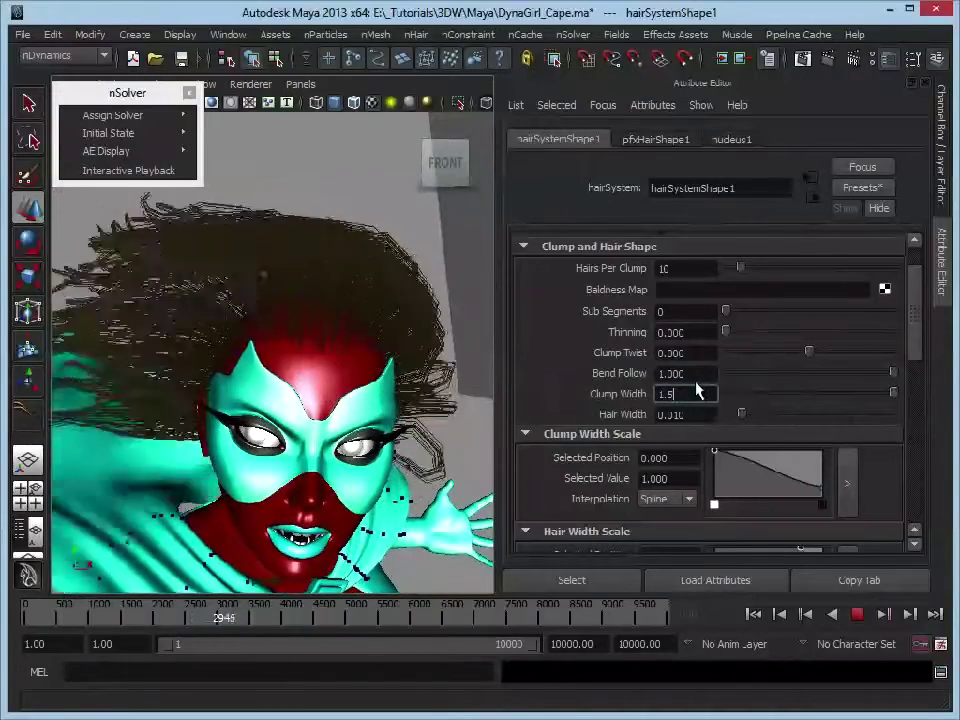
pyautogui.press('Return')
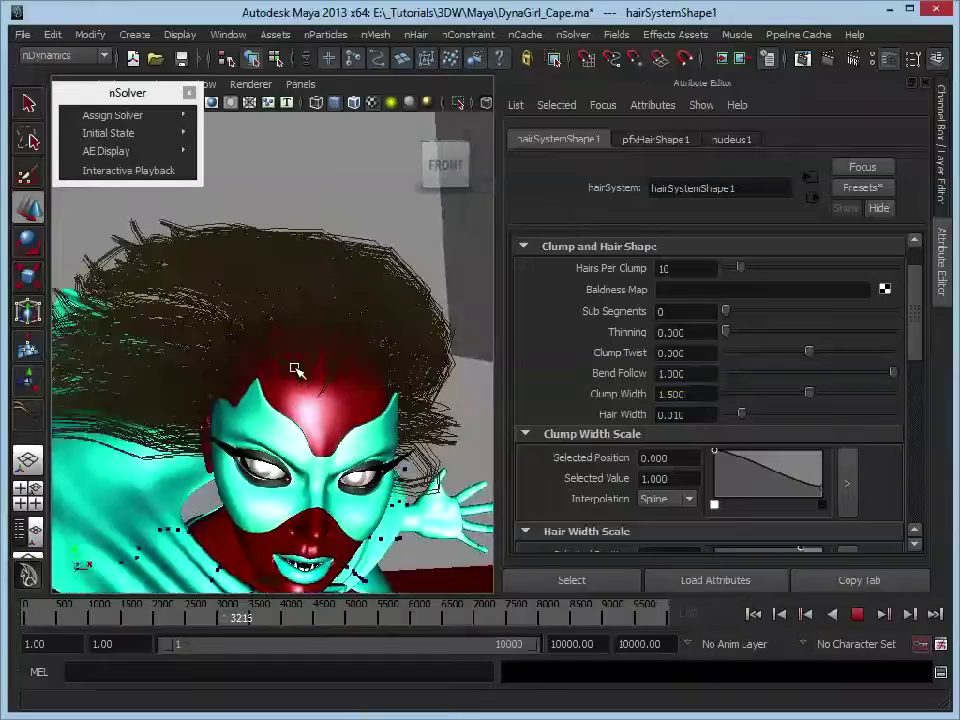
pyautogui.keyDown('alt'); pyautogui.moveTo(296, 370); pyautogui.dragTo(365, 352); pyautogui.keyUp('alt')
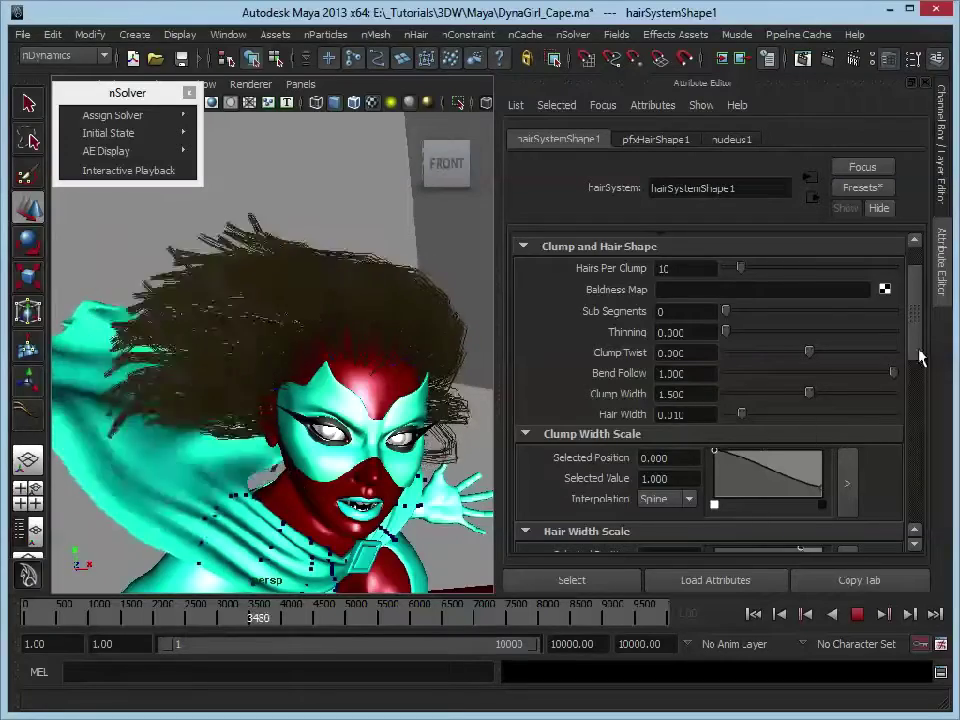
# - Taper the Clump Width Scale curve from 1.000 at the root to 0.200 at the tip
pyautogui.scroll(-2, 915, 335)
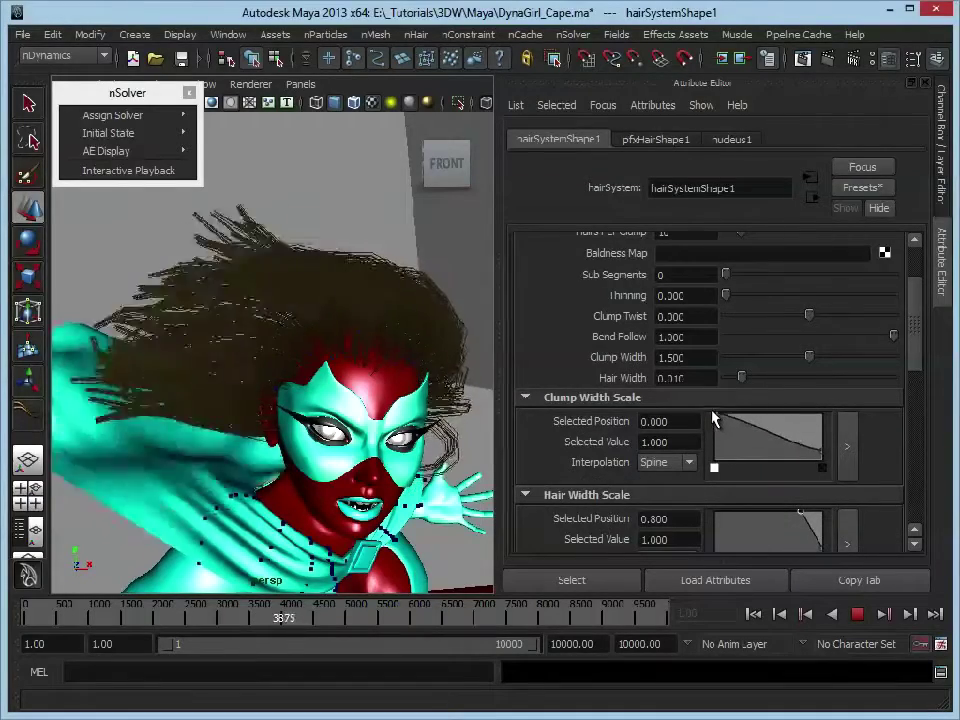
pyautogui.moveTo(712, 419); pyautogui.dragTo(695, 407)
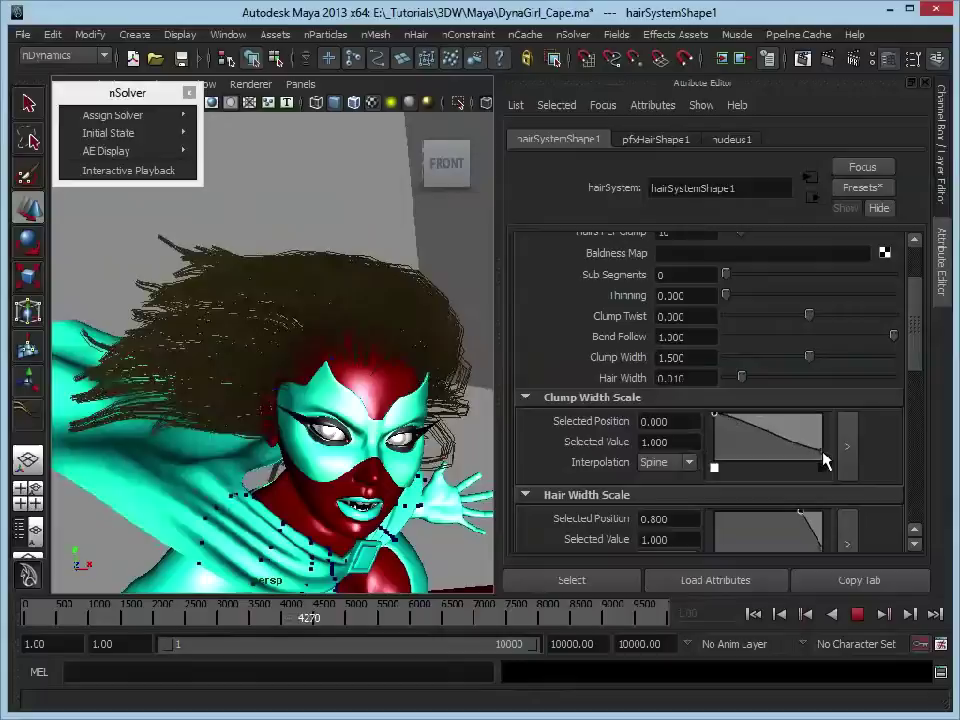
pyautogui.moveTo(823, 459); pyautogui.dragTo(843, 487)
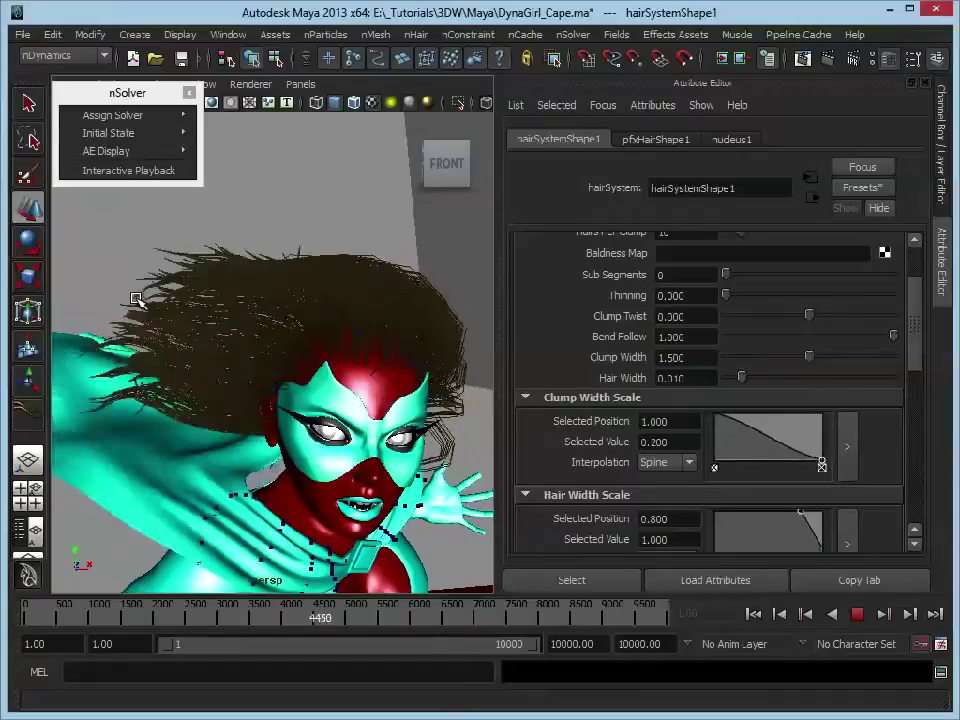
# - Rework the Clump Width Scale points to hold 0.820 until position 0.957, then drop to 0
pyautogui.click(765, 442)
pyautogui.moveTo(765, 442); pyautogui.dragTo(713, 471)
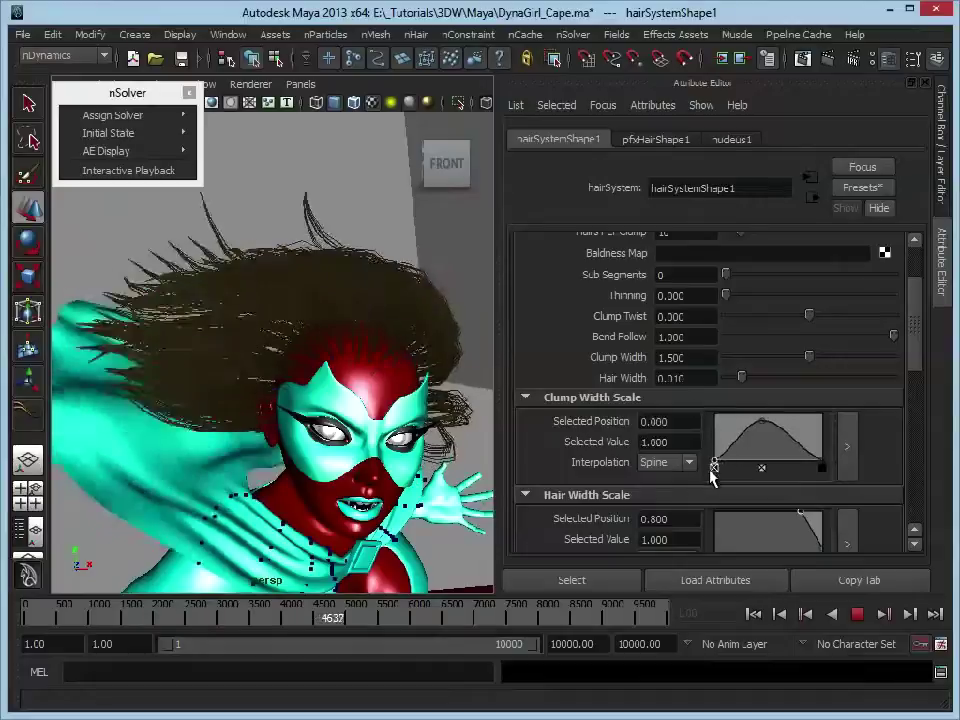
pyautogui.click(766, 421)
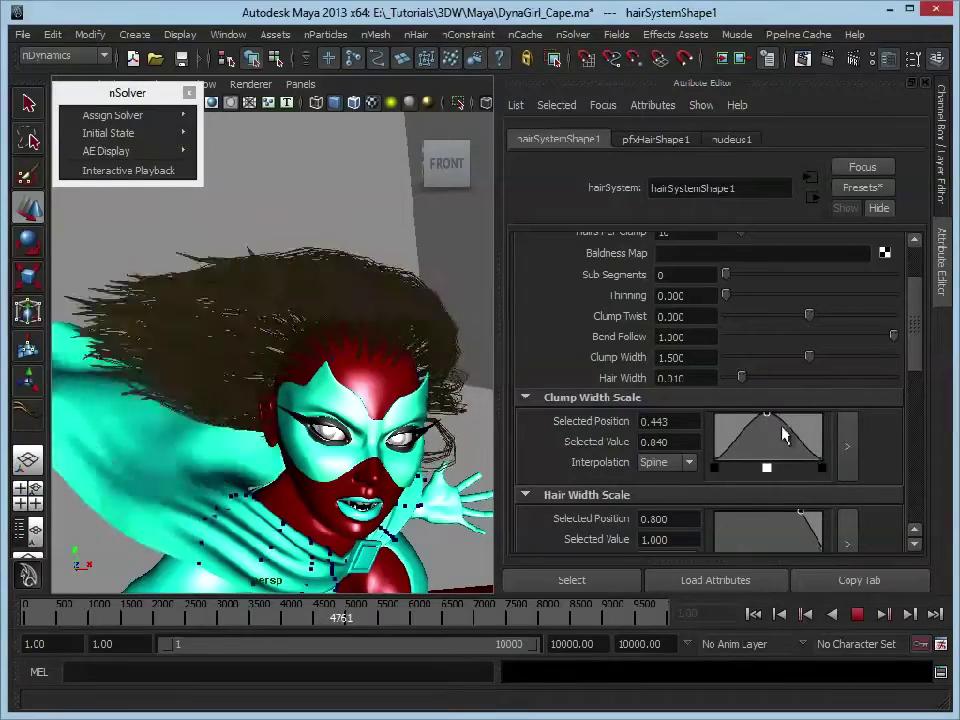
pyautogui.moveTo(770, 421)
pyautogui.mouseDown()
pyautogui.moveTo(752, 416)
pyautogui.moveTo(784, 450)
pyautogui.moveTo(767, 456)
pyautogui.moveTo(793, 454)
pyautogui.moveTo(782, 425)
pyautogui.mouseUp()
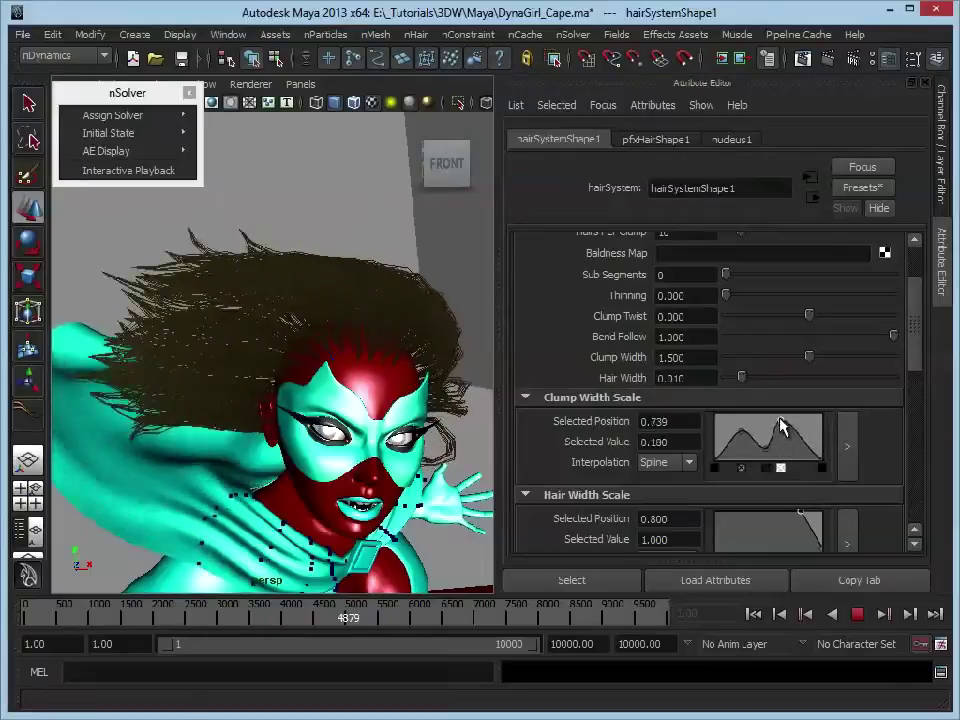
pyautogui.click(766, 469)
pyautogui.click(764, 470)
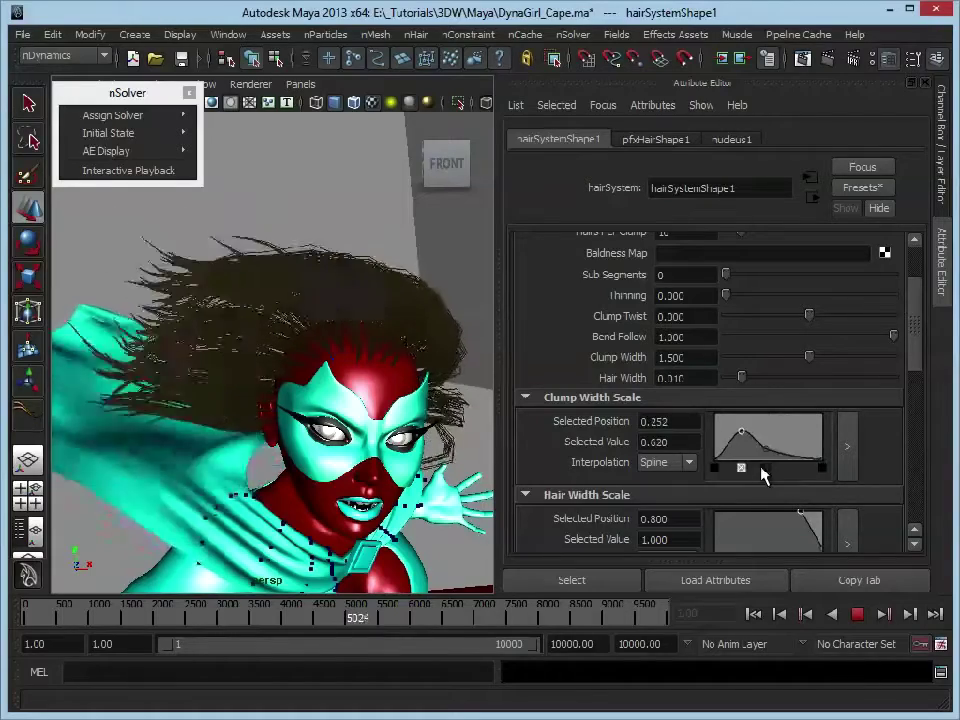
pyautogui.click(745, 470)
pyautogui.click(748, 472)
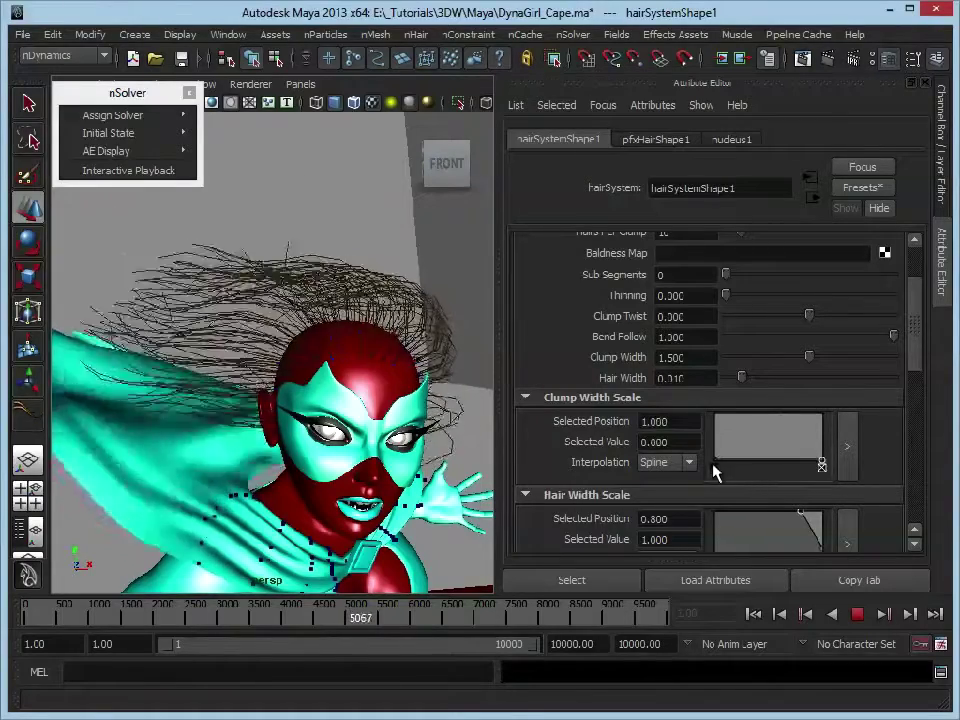
pyautogui.moveTo(714, 464); pyautogui.dragTo(706, 418)
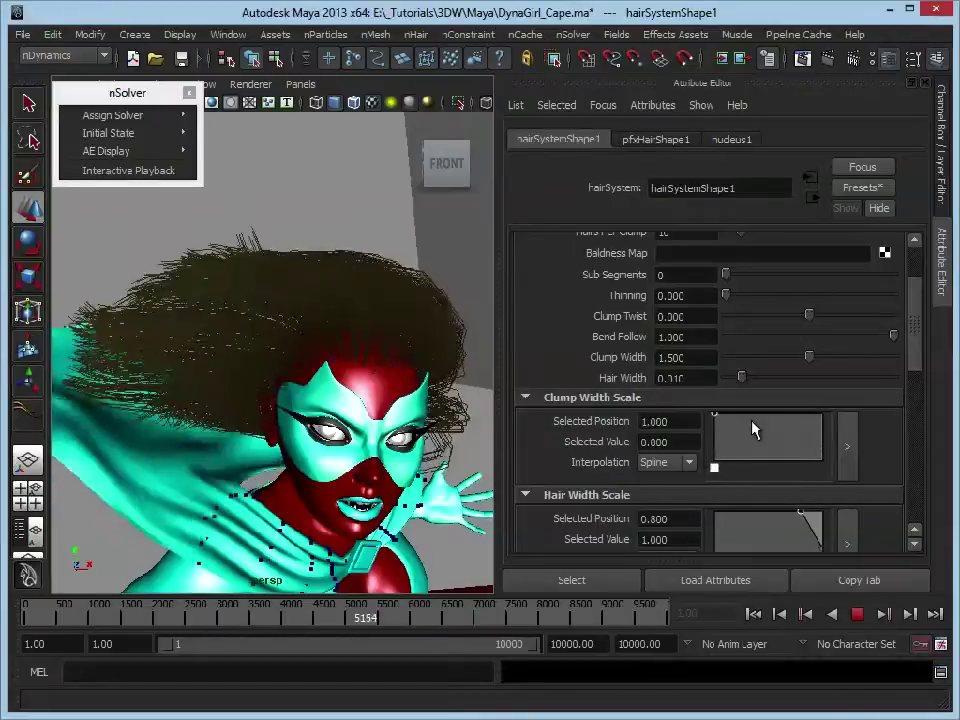
pyautogui.moveTo(753, 430); pyautogui.dragTo(781, 429)
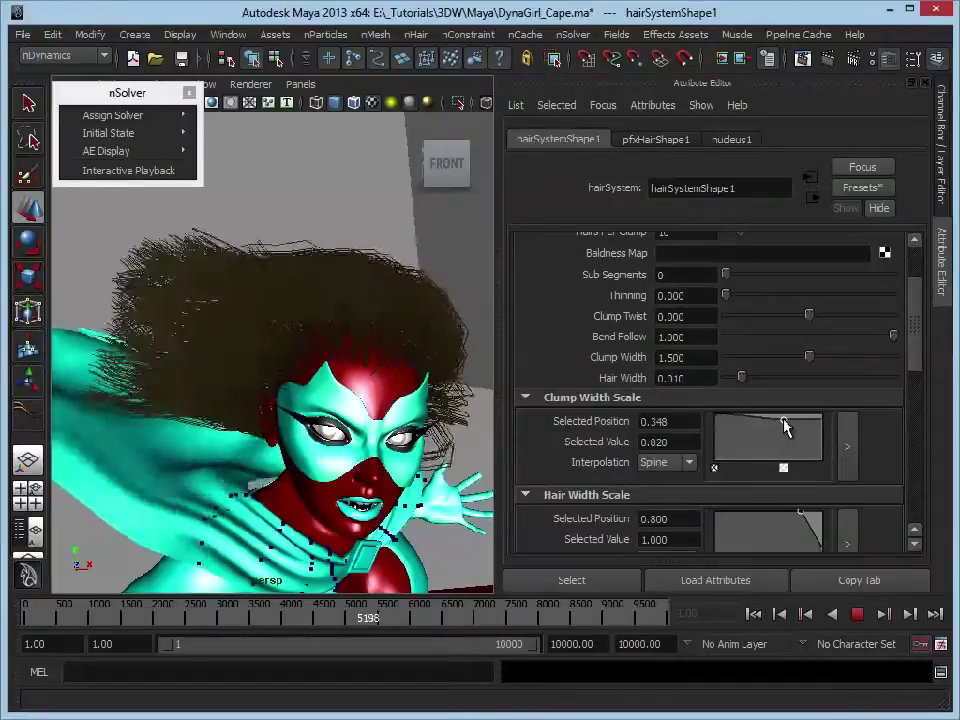
pyautogui.click(818, 464)
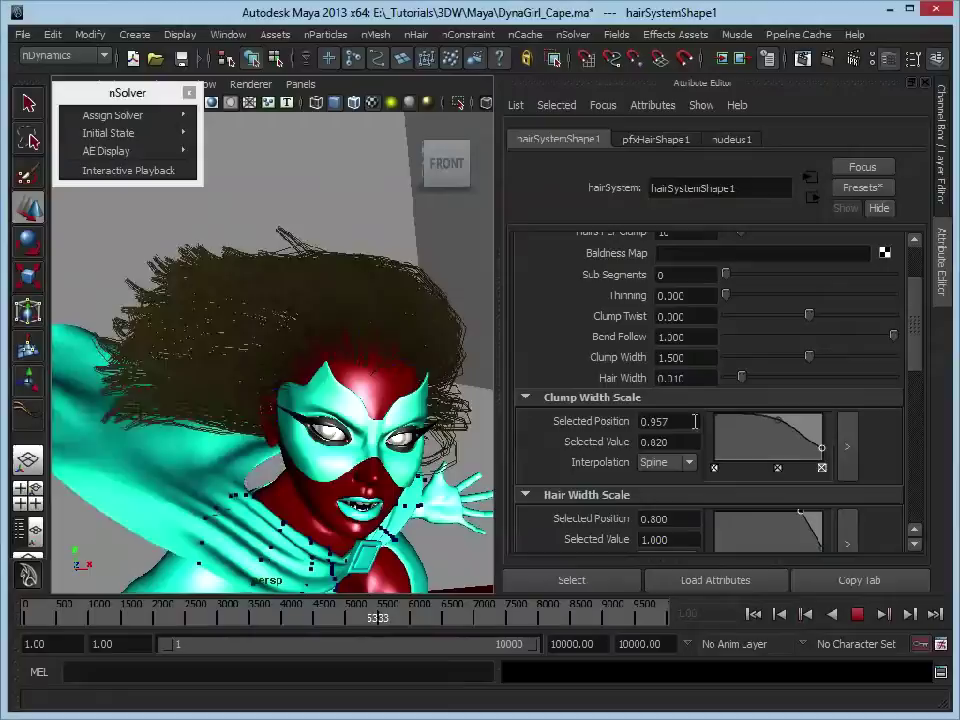
# - Keep Spline interpolation and add a point near position 0.59 in the enlarged clumpWidthScale ramp
pyautogui.click(664, 462)
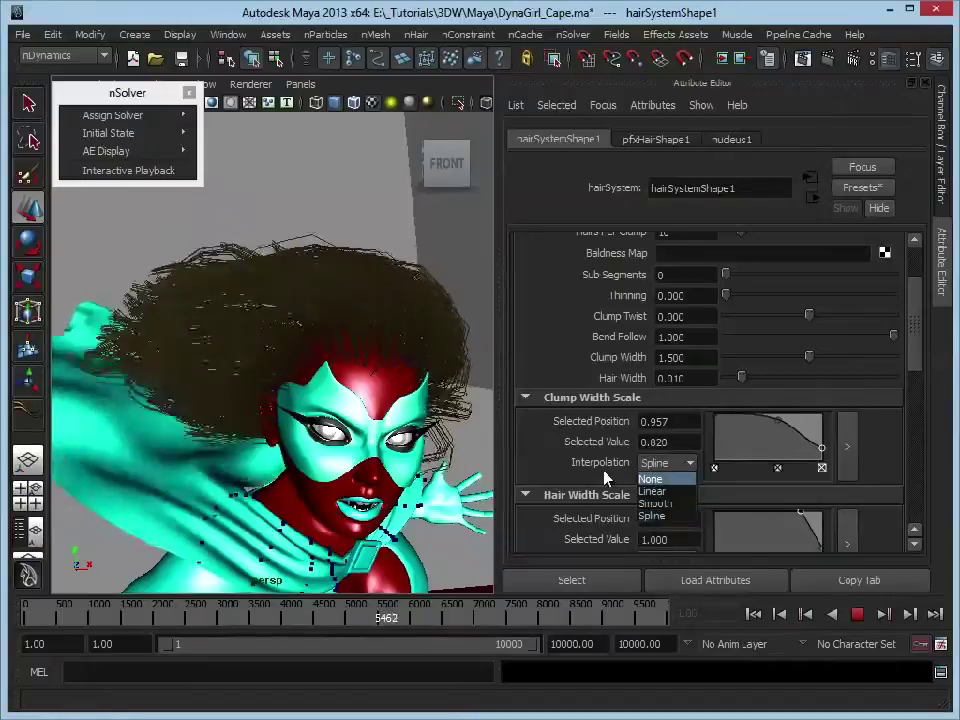
pyautogui.click(824, 449)
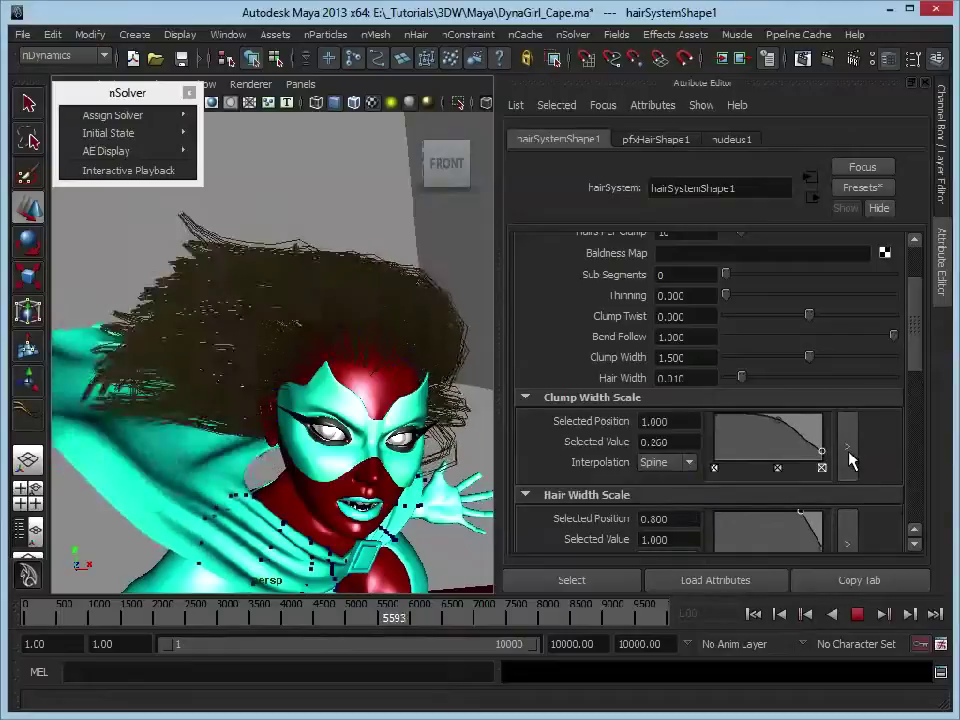
pyautogui.click(849, 457)
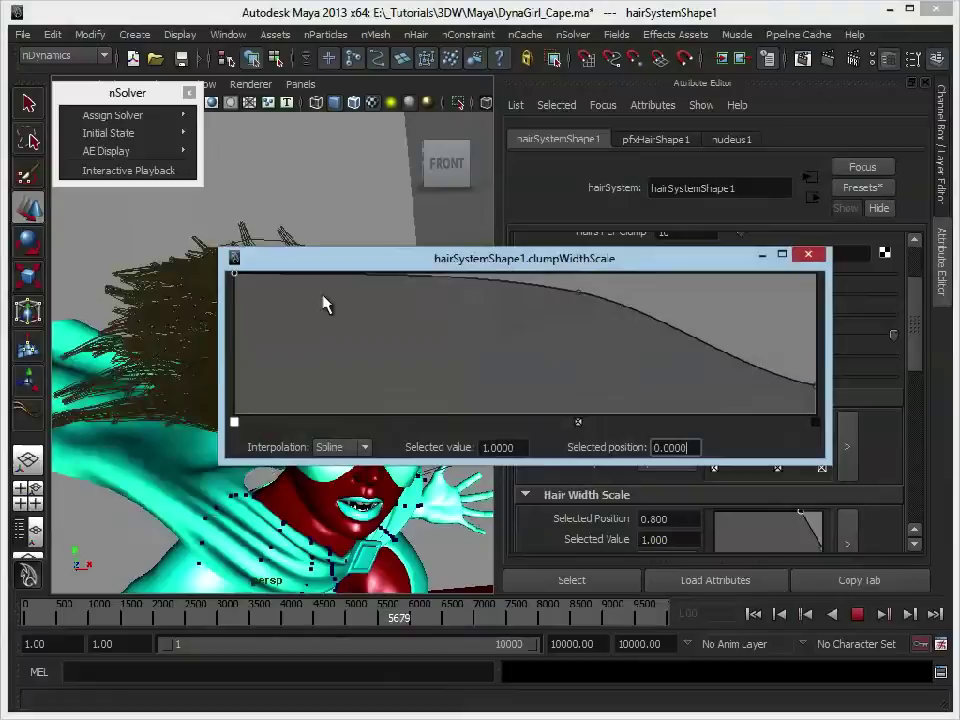
pyautogui.click(582, 294)
# - Try Linear and None interpolation on the new point, settle on Smooth, and close the ramp window
pyautogui.click(342, 447)
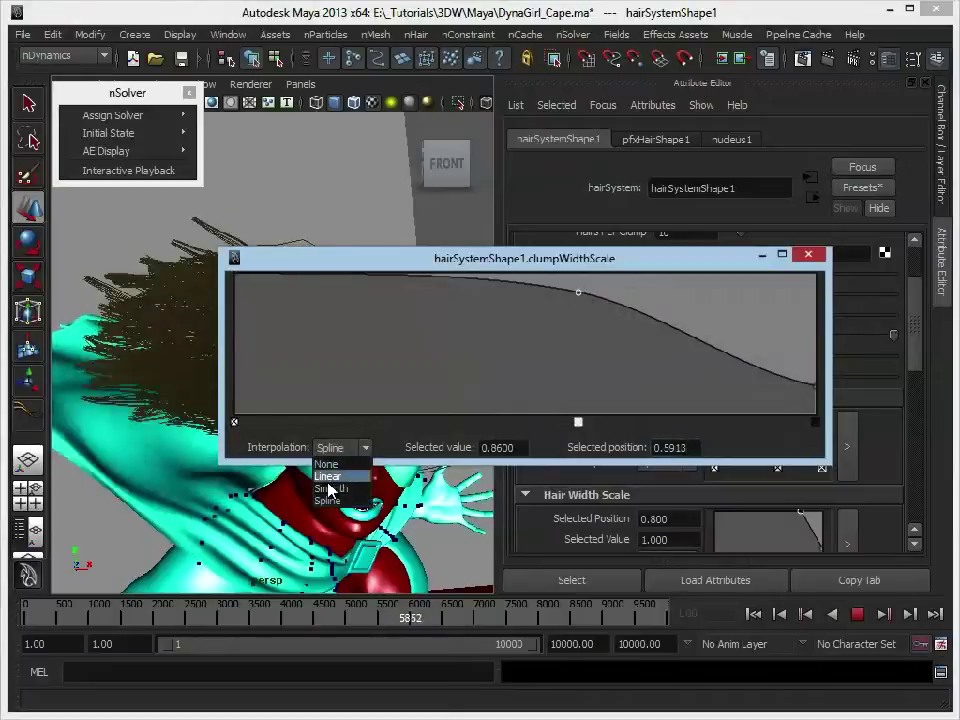
pyautogui.click(328, 478)
pyautogui.click(345, 448)
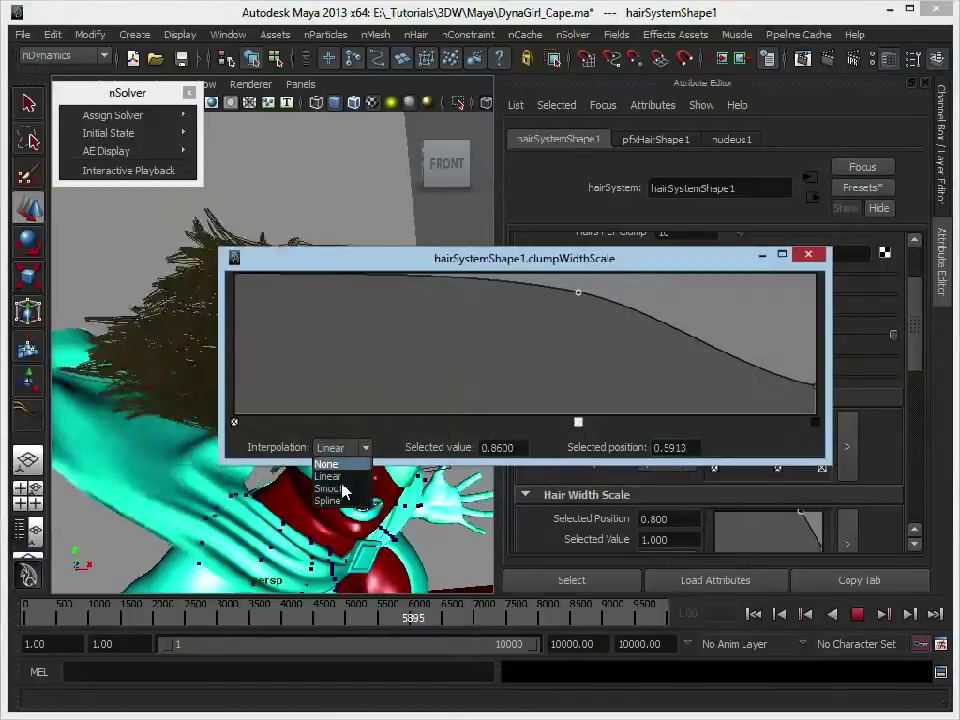
pyautogui.click(328, 464)
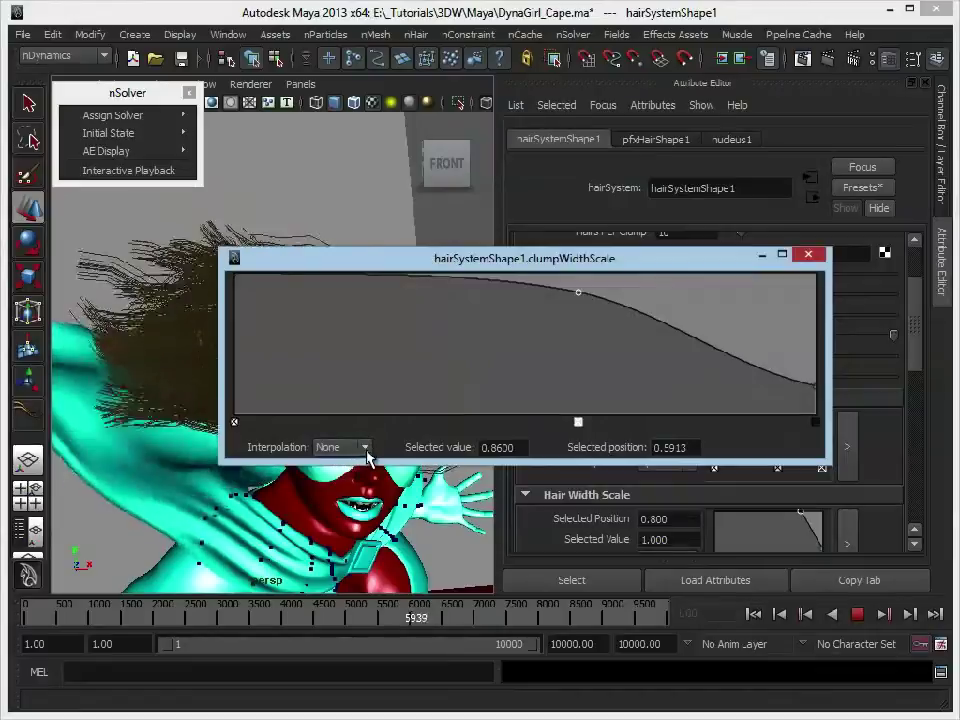
pyautogui.click(366, 450)
pyautogui.click(352, 490)
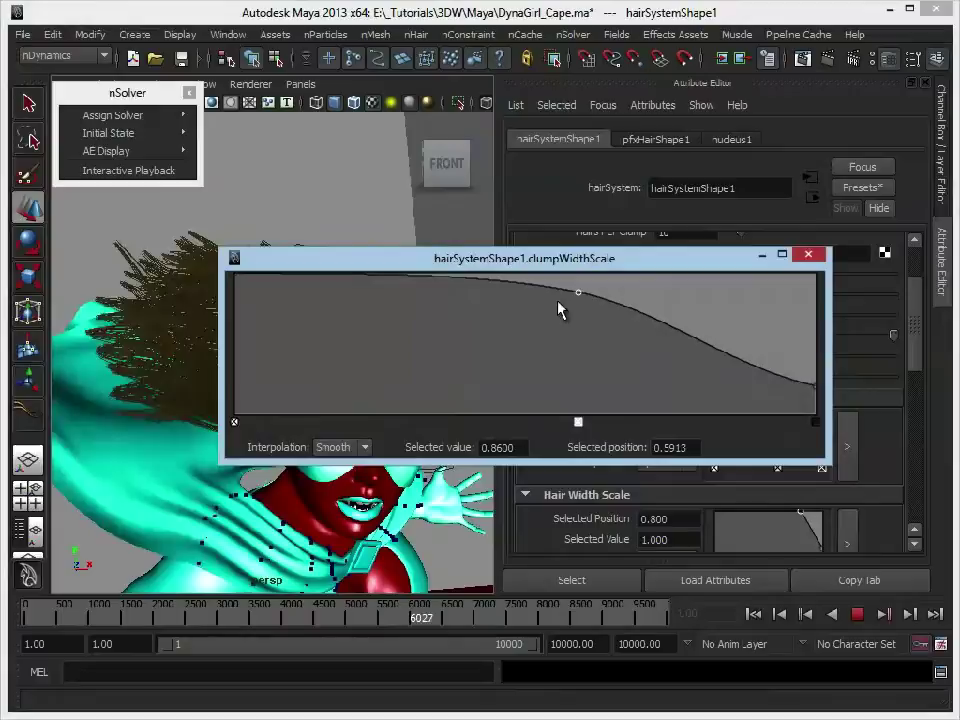
pyautogui.click(366, 448)
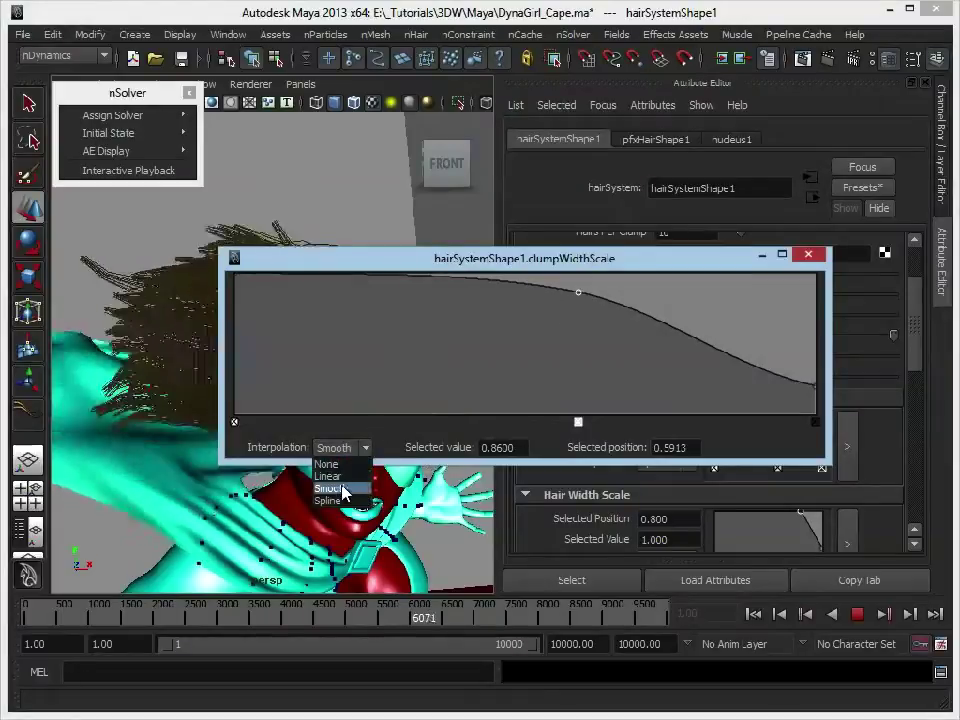
pyautogui.click(344, 490)
pyautogui.click(808, 256)
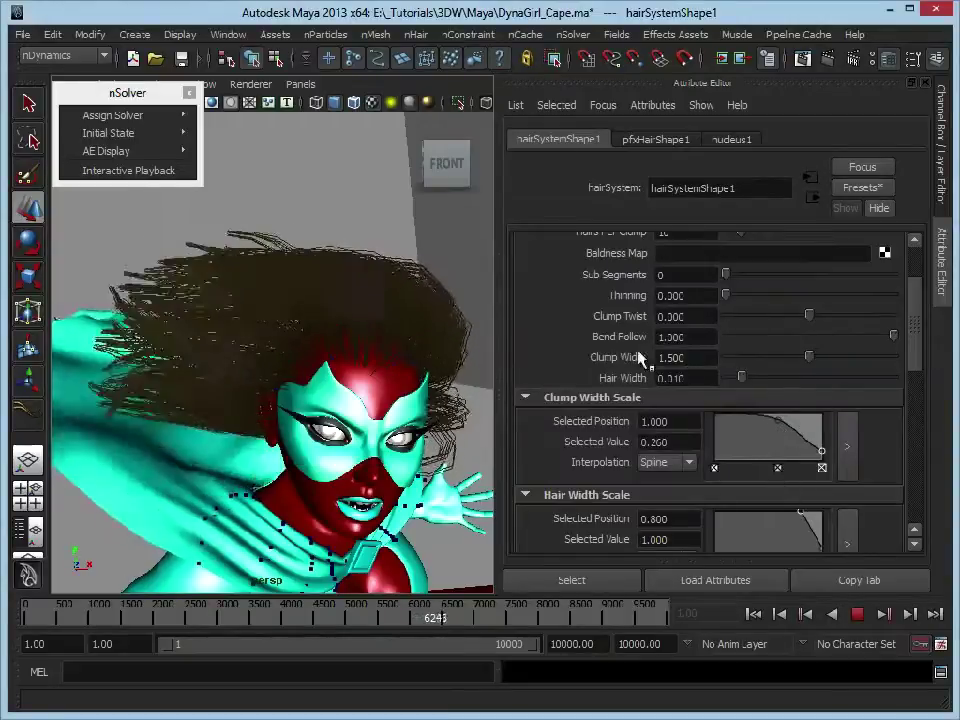
# - Lower Clump Width on hairSystemShape1 to 0.389
pyautogui.moveTo(814, 364); pyautogui.dragTo(780, 363)
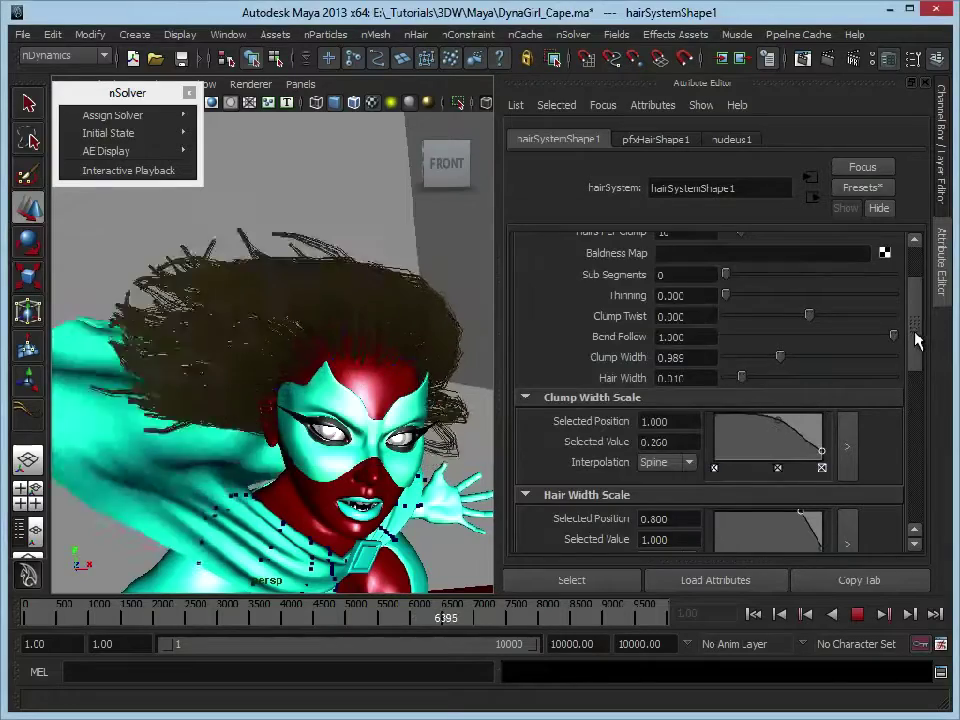
pyautogui.moveTo(917, 340); pyautogui.dragTo(900, 380)
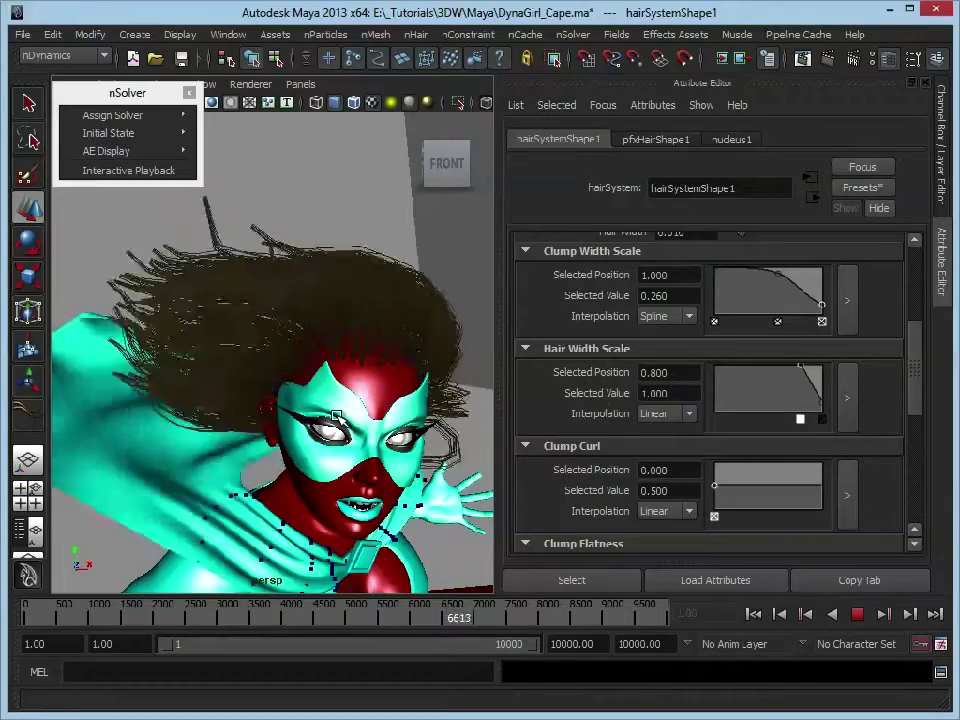
# - Set the Clump Curl root point to 0.5 and add a point at position 0.817, value 0.44
pyautogui.moveTo(918, 393); pyautogui.dragTo(918, 437)
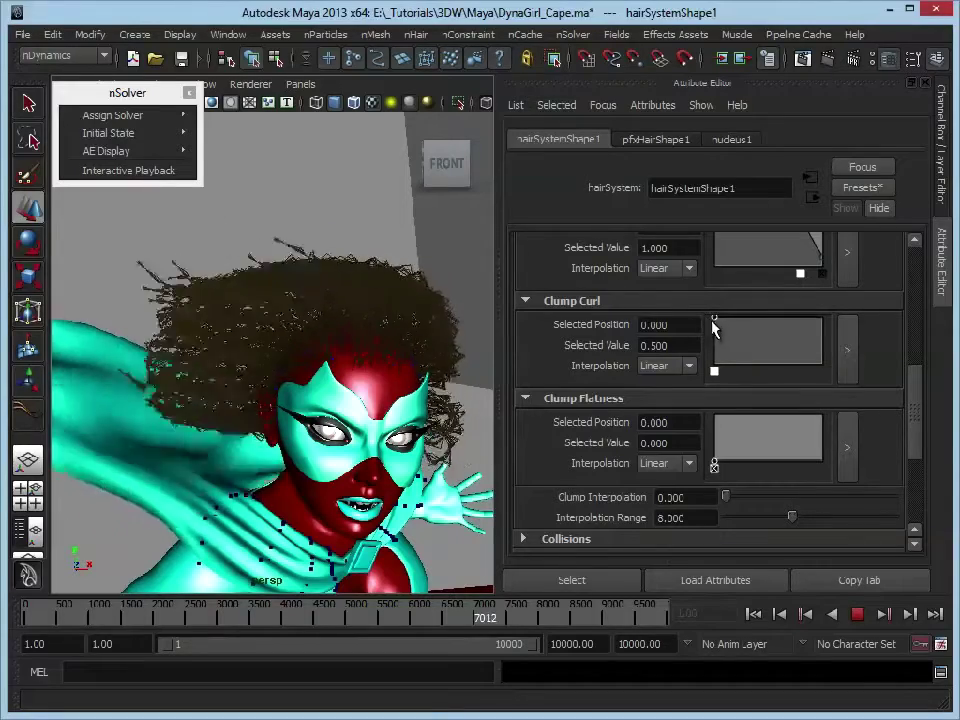
pyautogui.moveTo(713, 322); pyautogui.dragTo(714, 350)
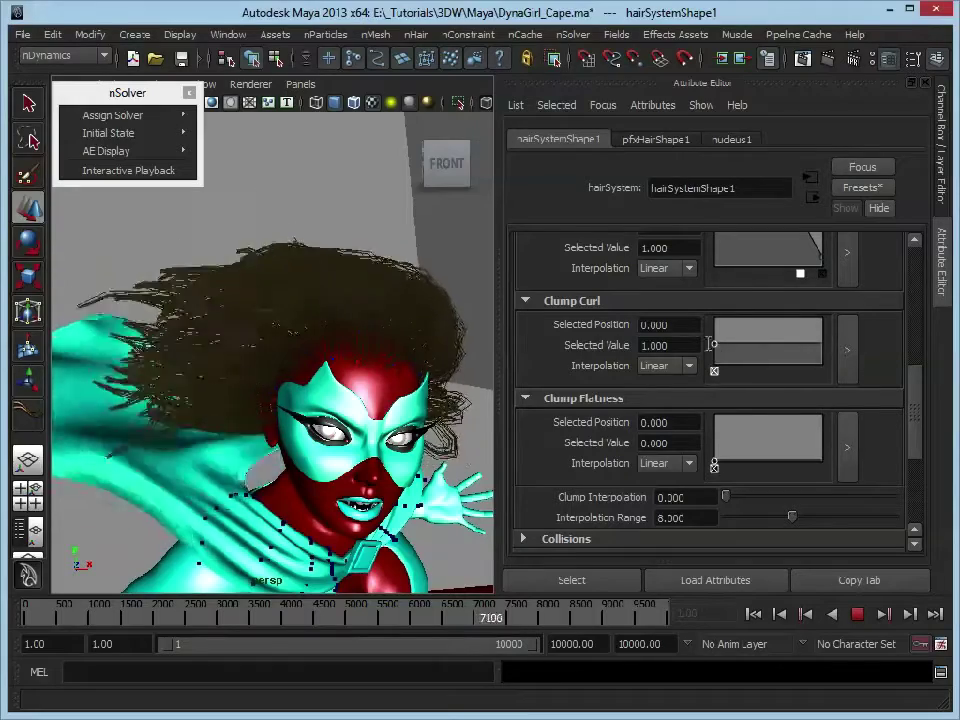
pyautogui.click(658, 344)
pyautogui.write('0')
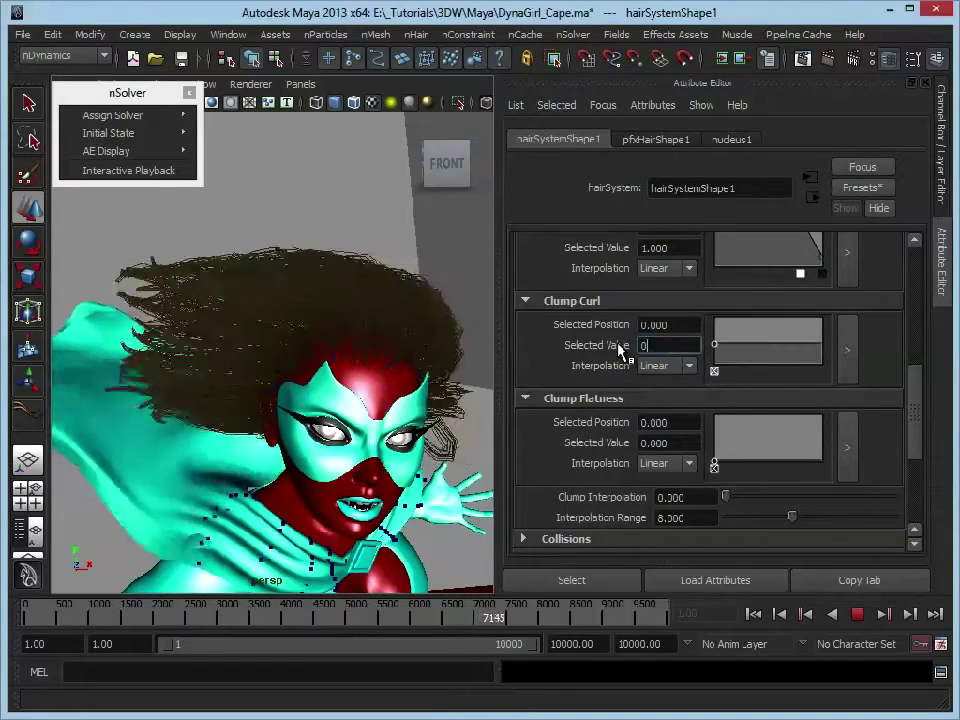
pyautogui.write('.500')
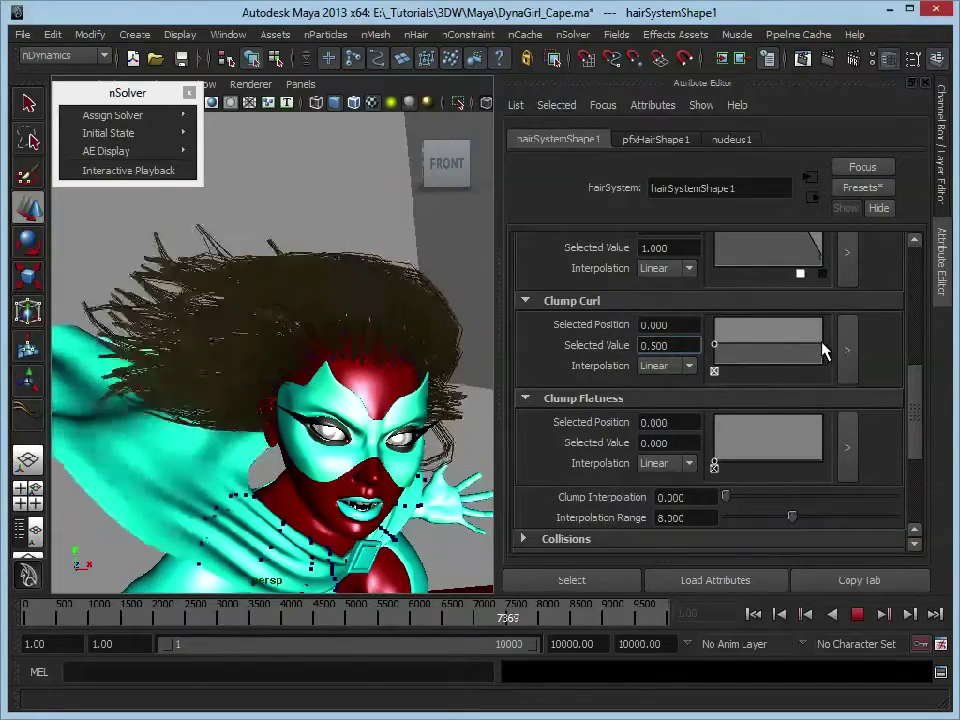
pyautogui.click(796, 349)
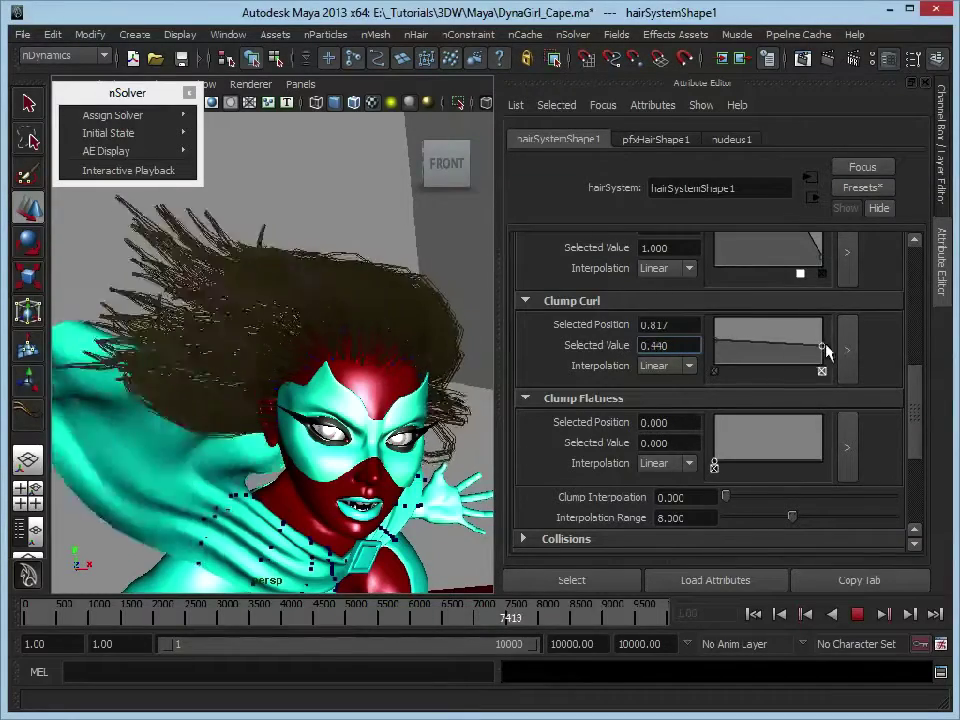
pyautogui.moveTo(826, 316)
pyautogui.mouseDown()
pyautogui.moveTo(821, 369)
pyautogui.moveTo(822, 305)
pyautogui.mouseUp()
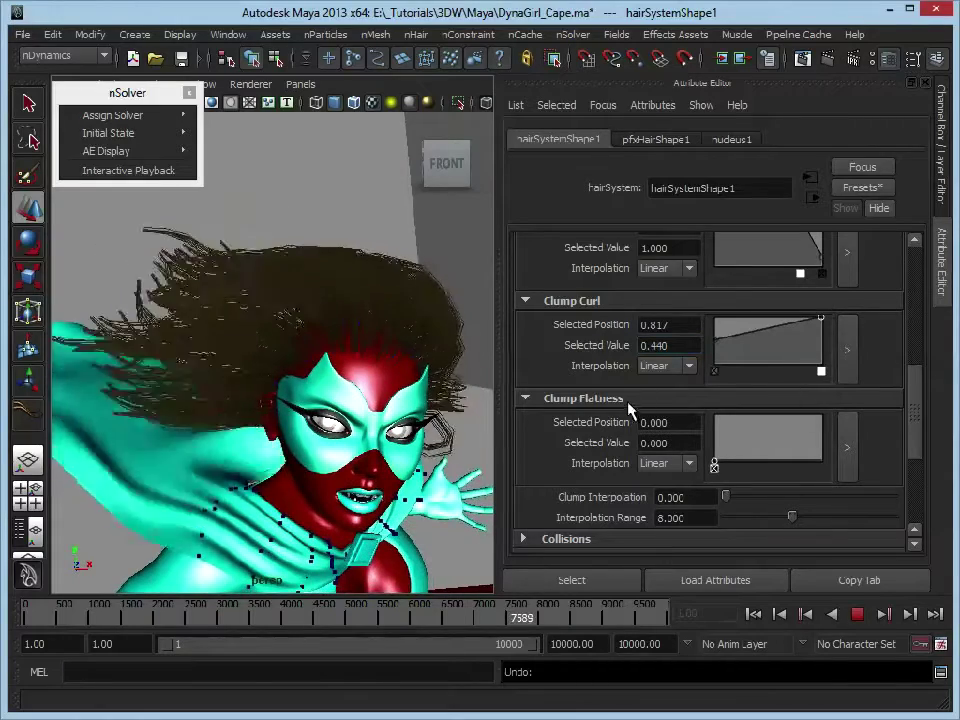
# - Add a Clump Flatness point of value 1.0 at position 0, then frame the character
pyautogui.scroll(-2, 915, 392)
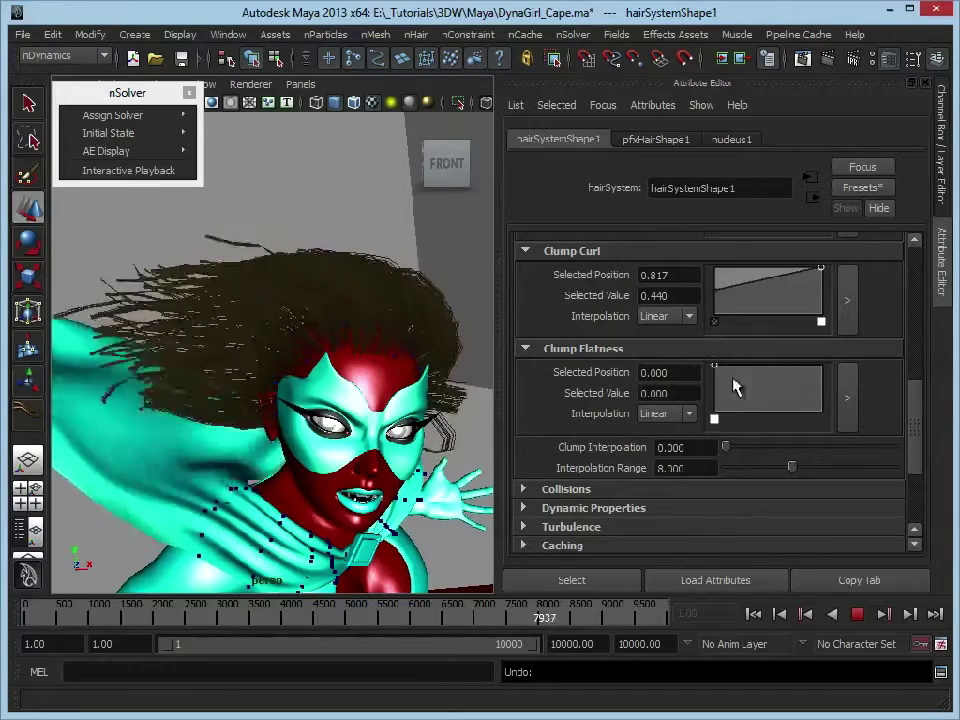
pyautogui.keyDown('alt'); pyautogui.moveTo(214, 379); pyautogui.dragTo(480, 372, button='right'); pyautogui.keyUp('alt')
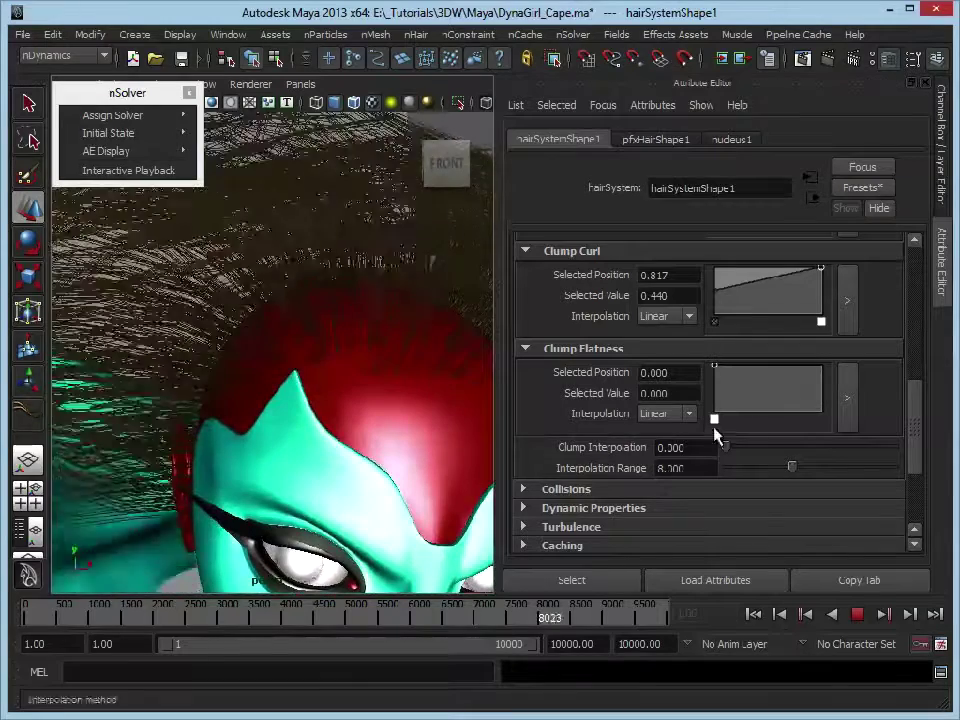
pyautogui.click(714, 375)
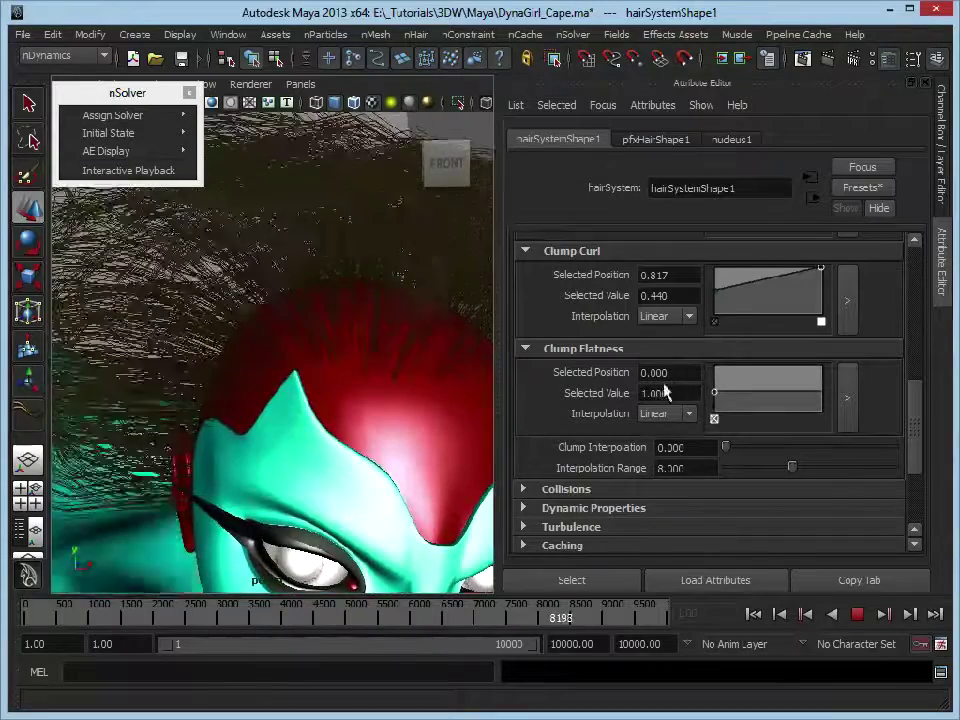
pyautogui.press('f')
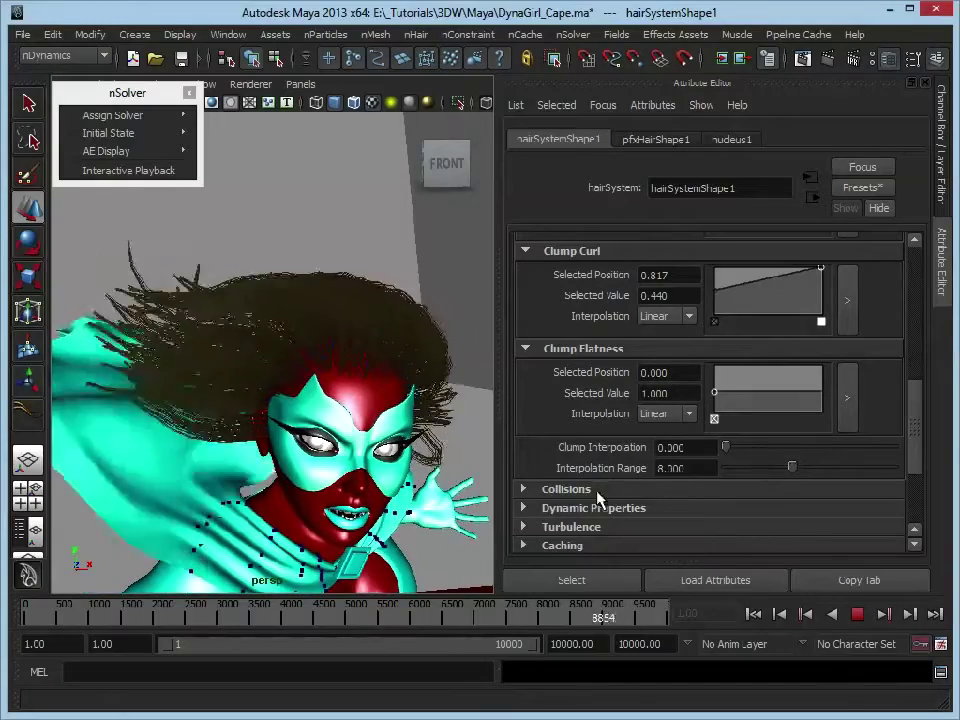
pyautogui.scroll(-3, 912, 453)
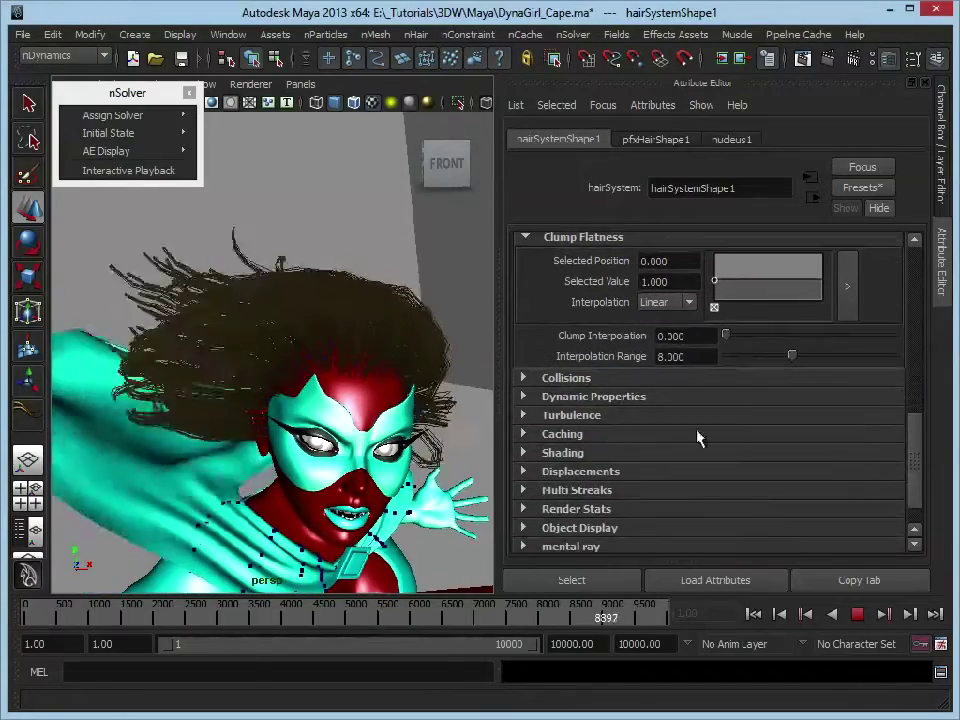
pyautogui.click(634, 382)
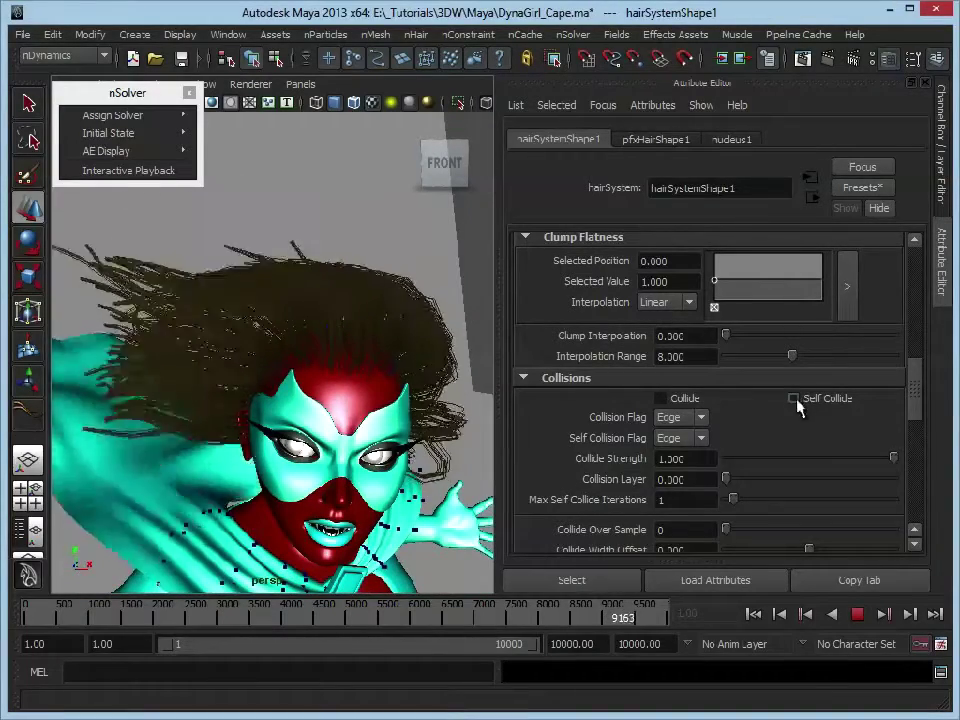
pyautogui.click(794, 399)
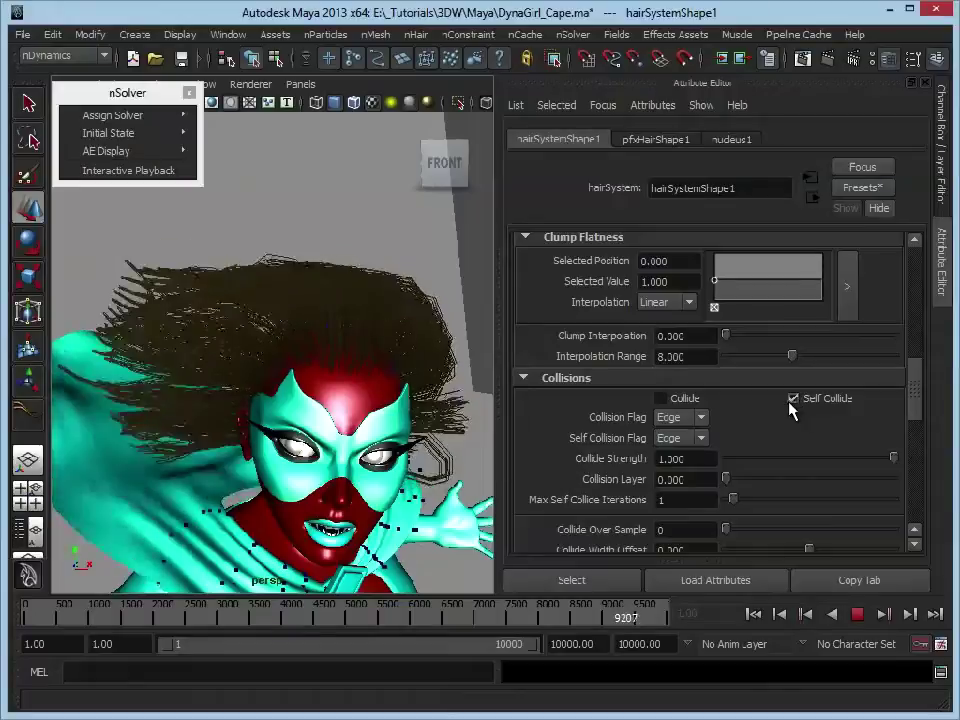
pyautogui.click(676, 399)
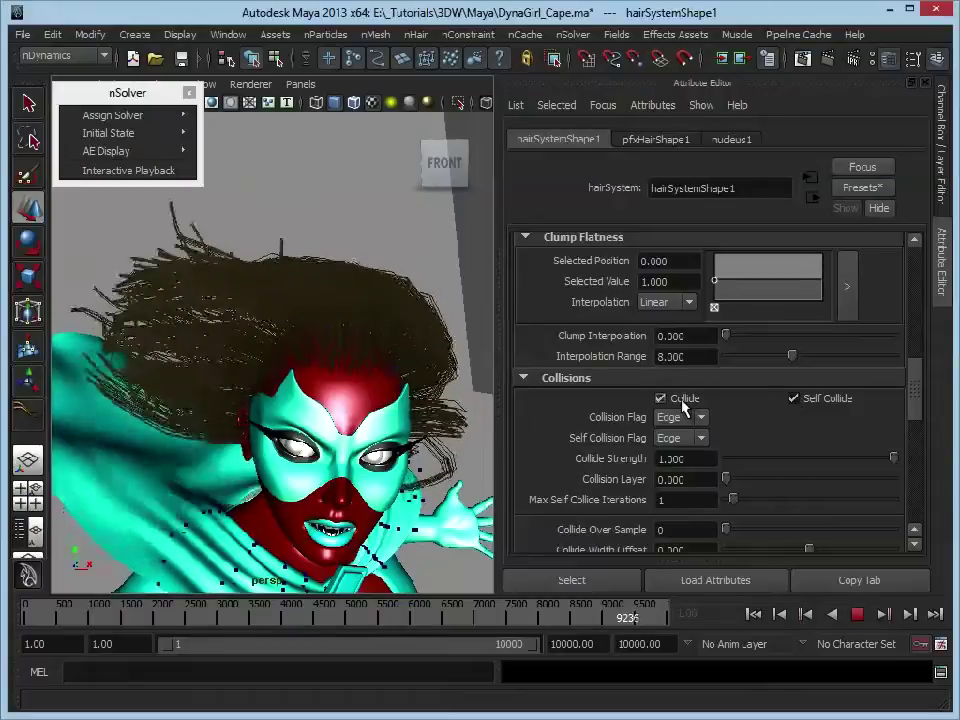
pyautogui.click(803, 400)
pyautogui.click(799, 401)
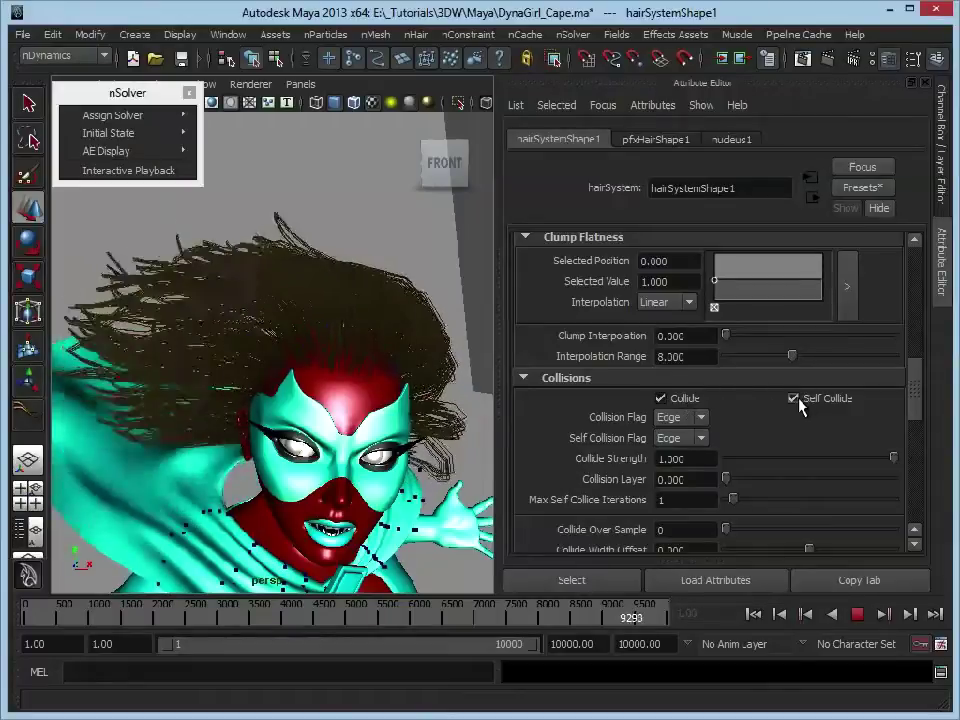
pyautogui.click(799, 401)
pyautogui.click(660, 399)
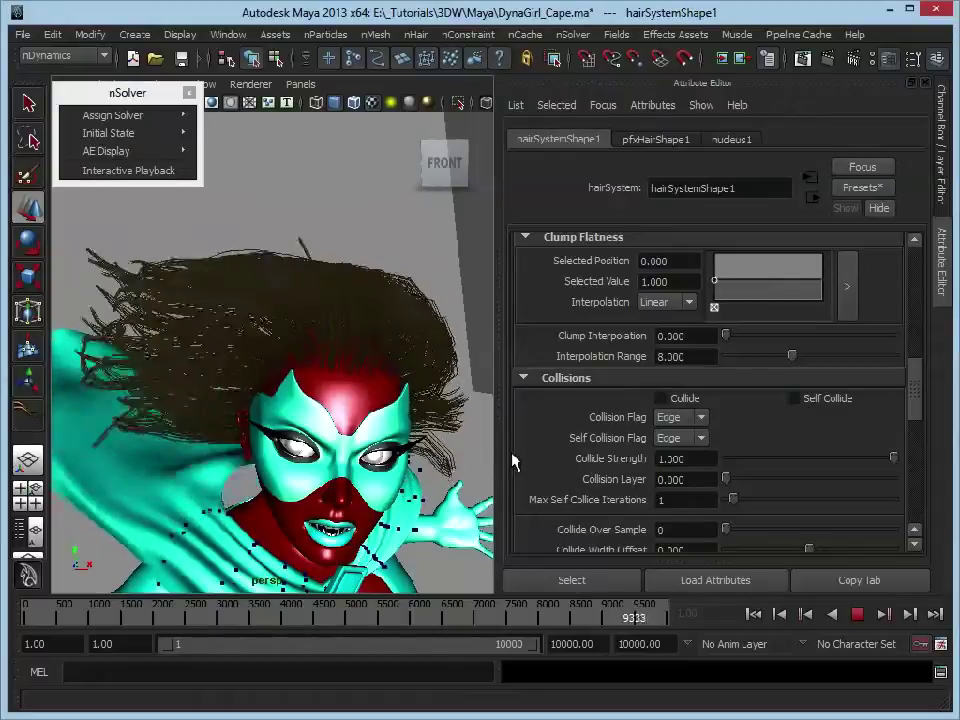
pyautogui.click(540, 380)
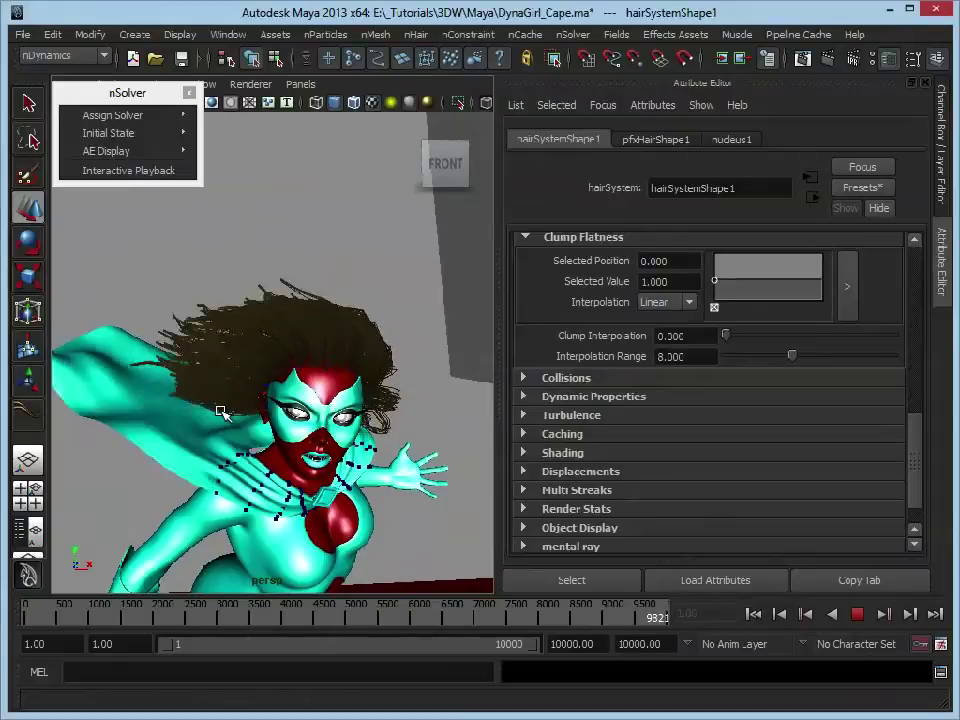
# - Scroll the Attribute Editor back to the top while playback runs to frame 10000
pyautogui.moveTo(915, 439); pyautogui.dragTo(937, 275)
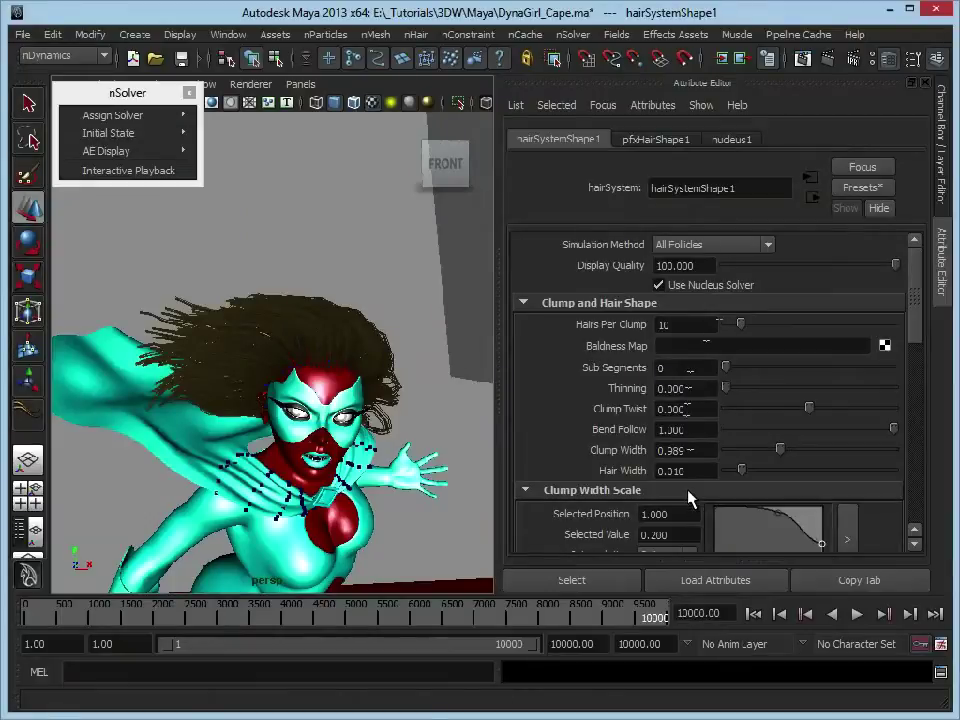
# - Rewind to the first frame and restart nSolver Interactive Playback
pyautogui.click(754, 614)
pyautogui.click(160, 172)
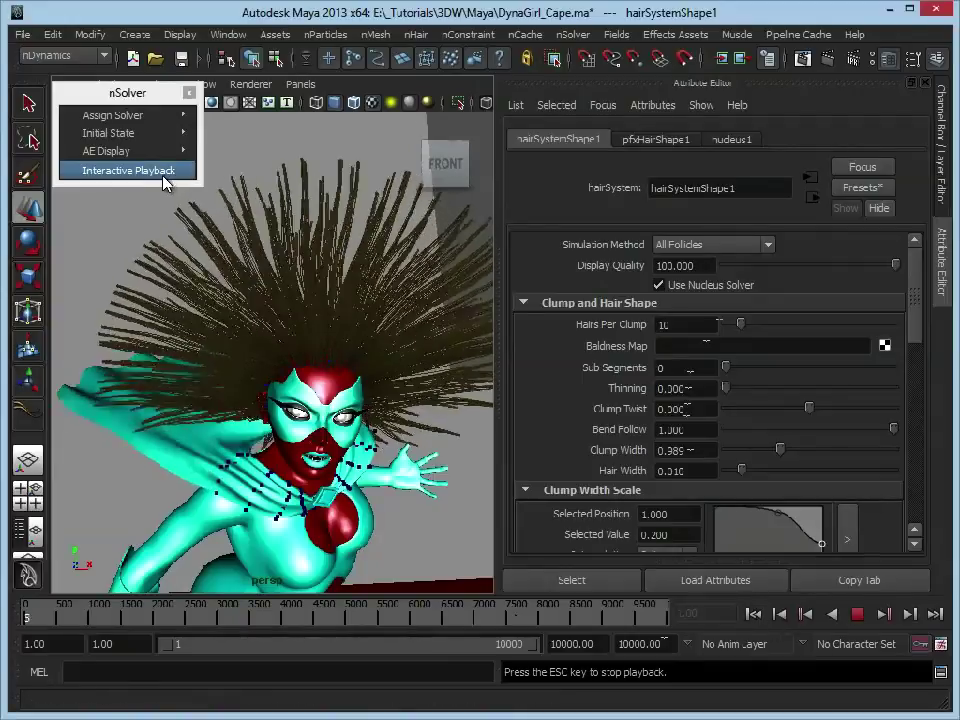